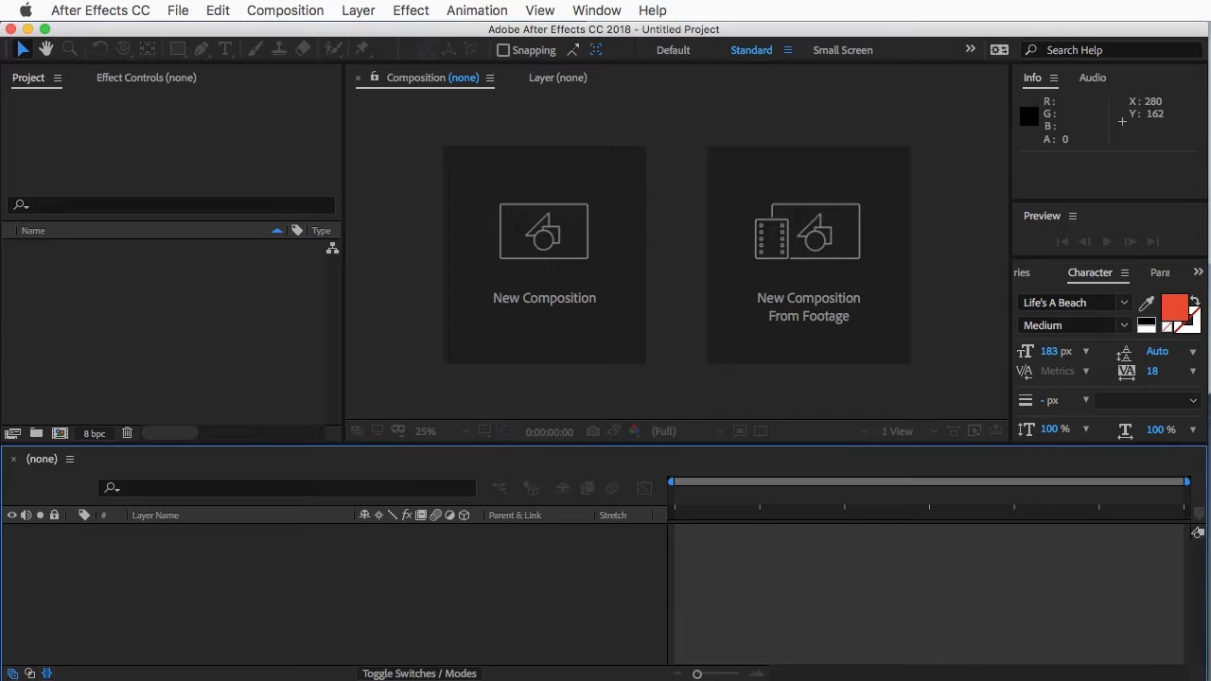
Import SAlogo.ai as a composition with Layer Size footage dimensions and open the SAlogo composition
left_click(100, 294)
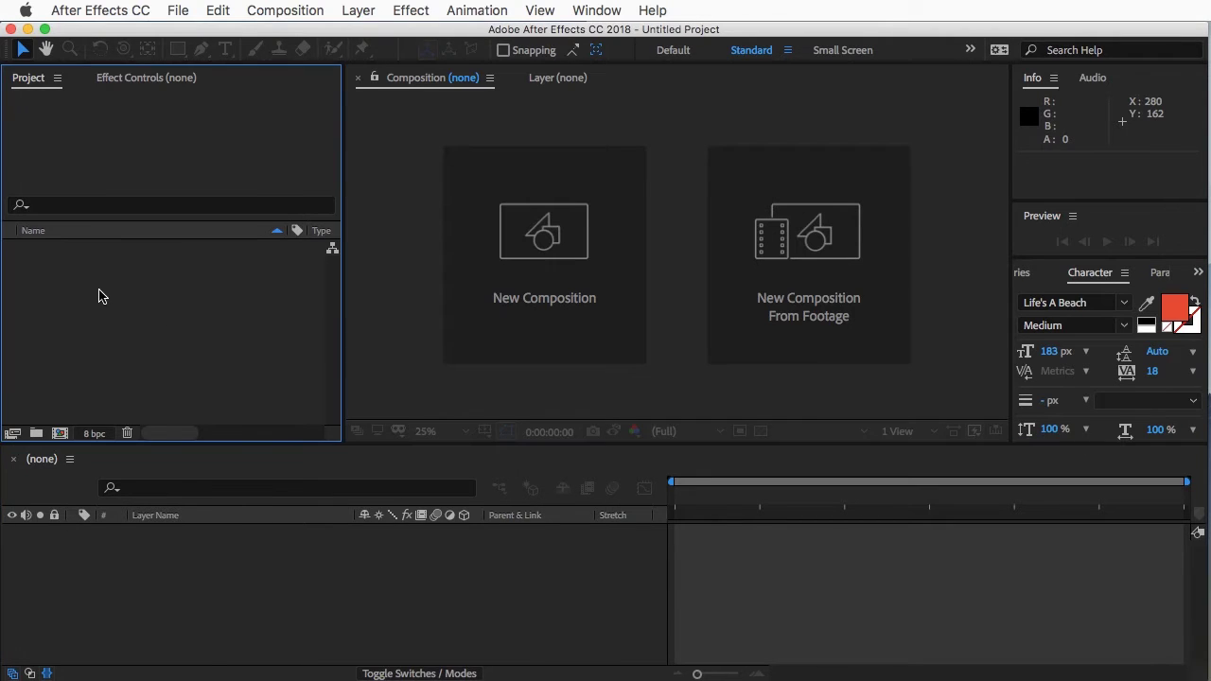
left_click(178, 9)
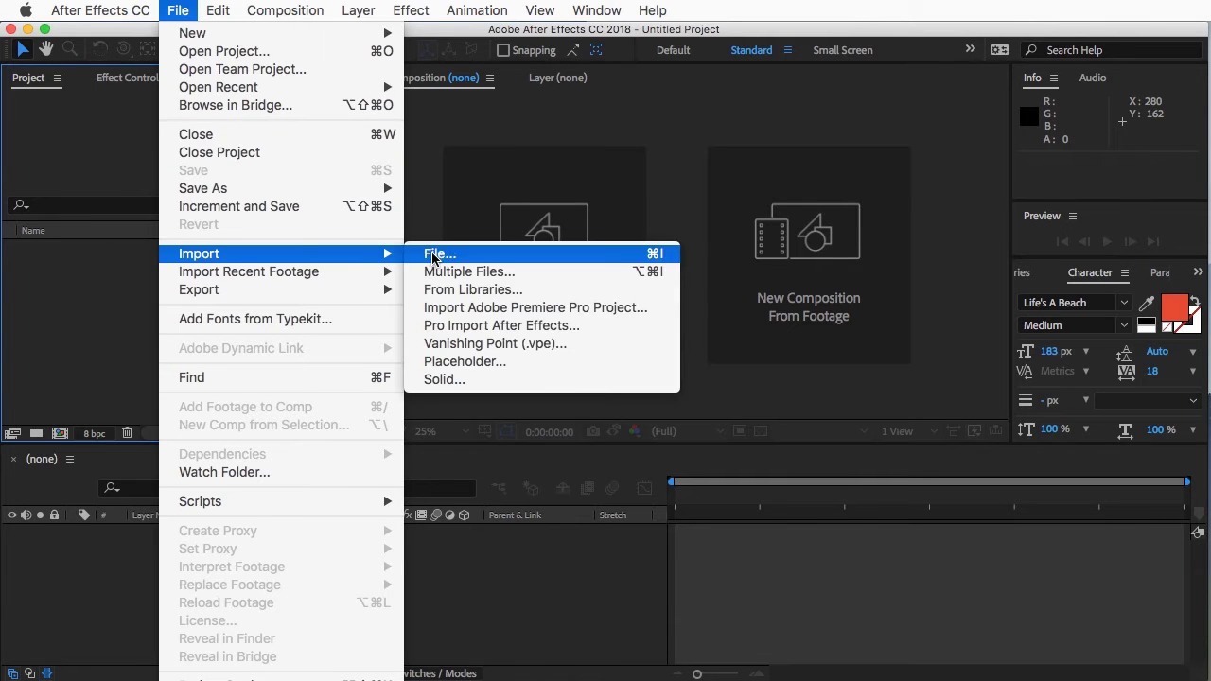
left_click(436, 259)
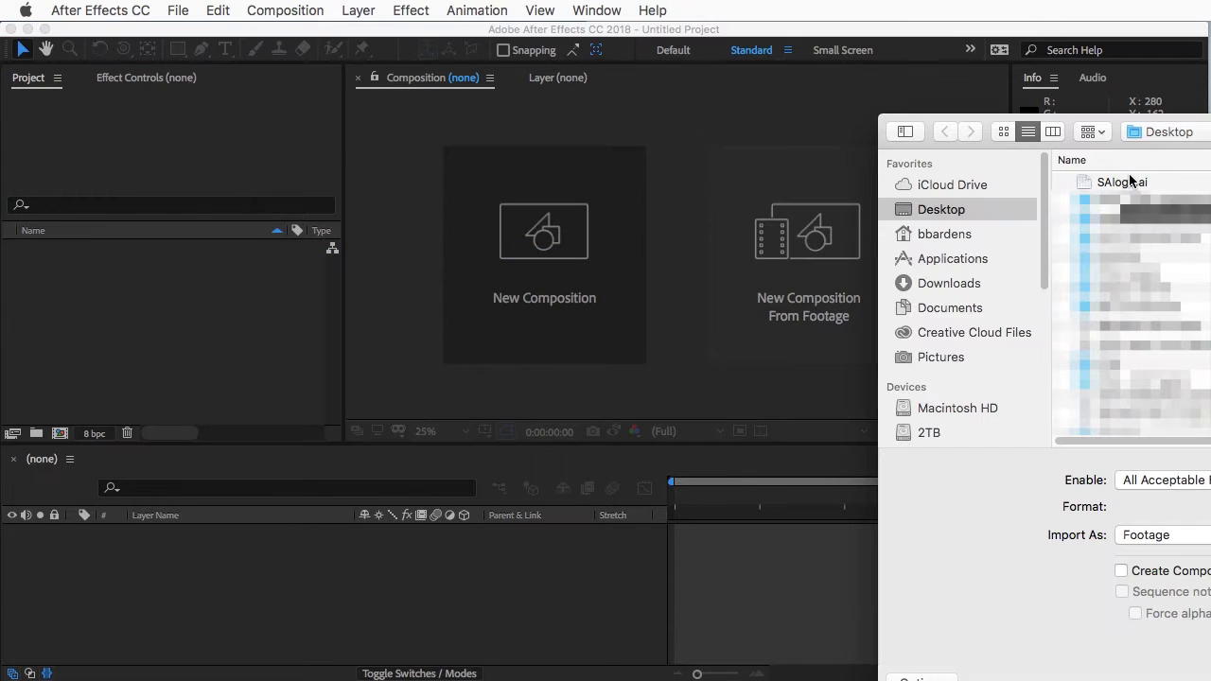
left_click(1122, 183)
key("Return")
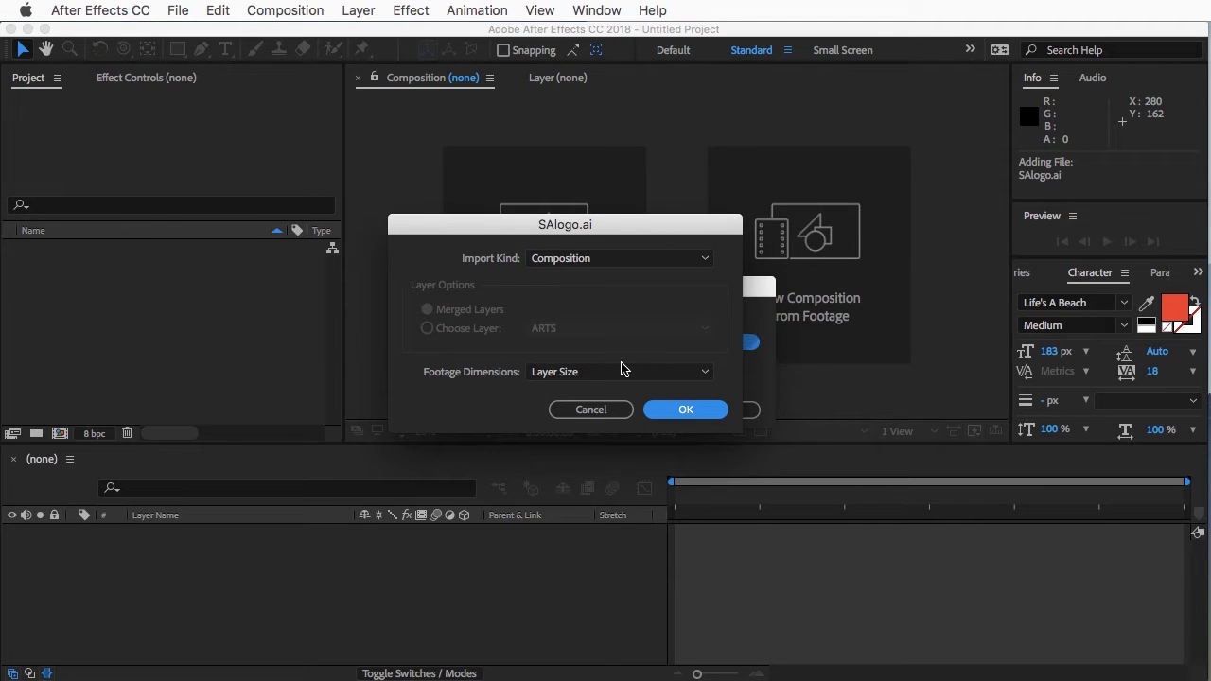
left_click(608, 262)
left_click(576, 299)
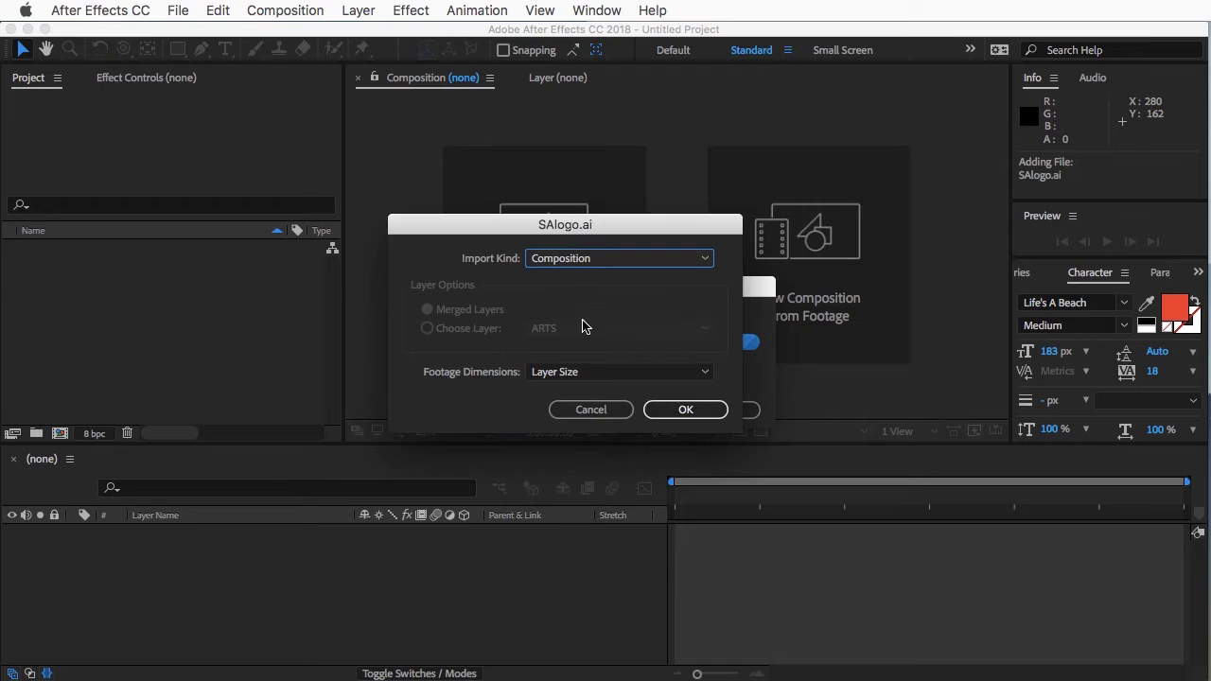
left_click(677, 411)
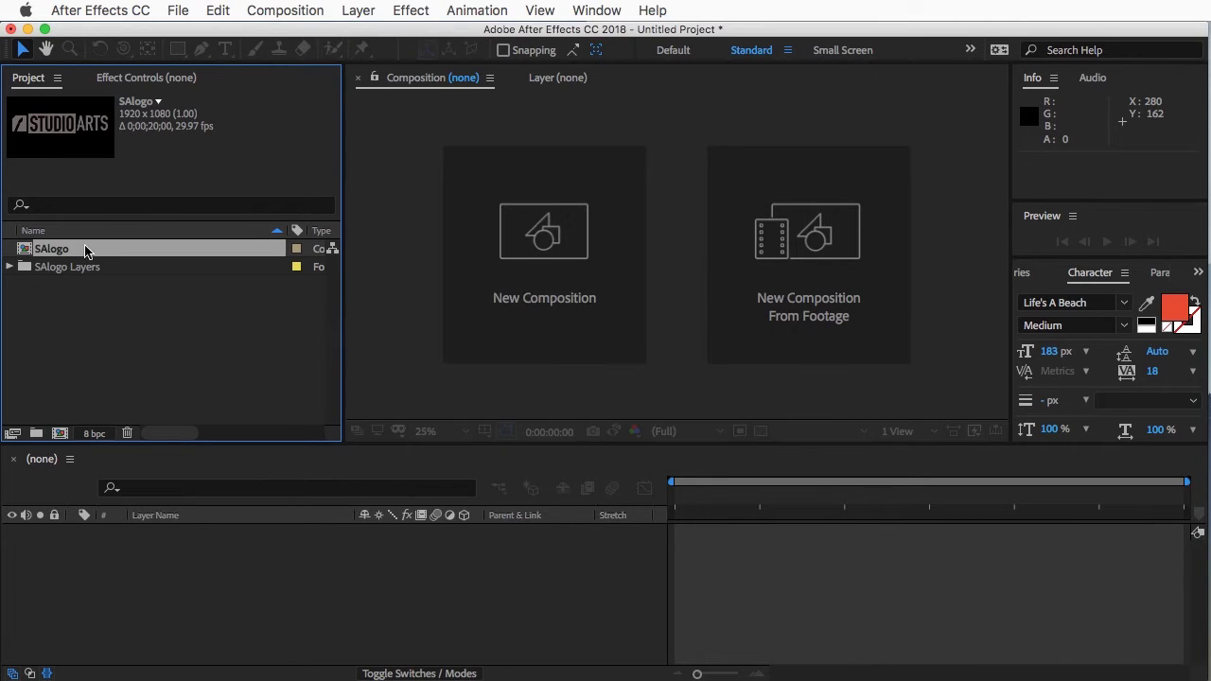
double_click(24, 250)
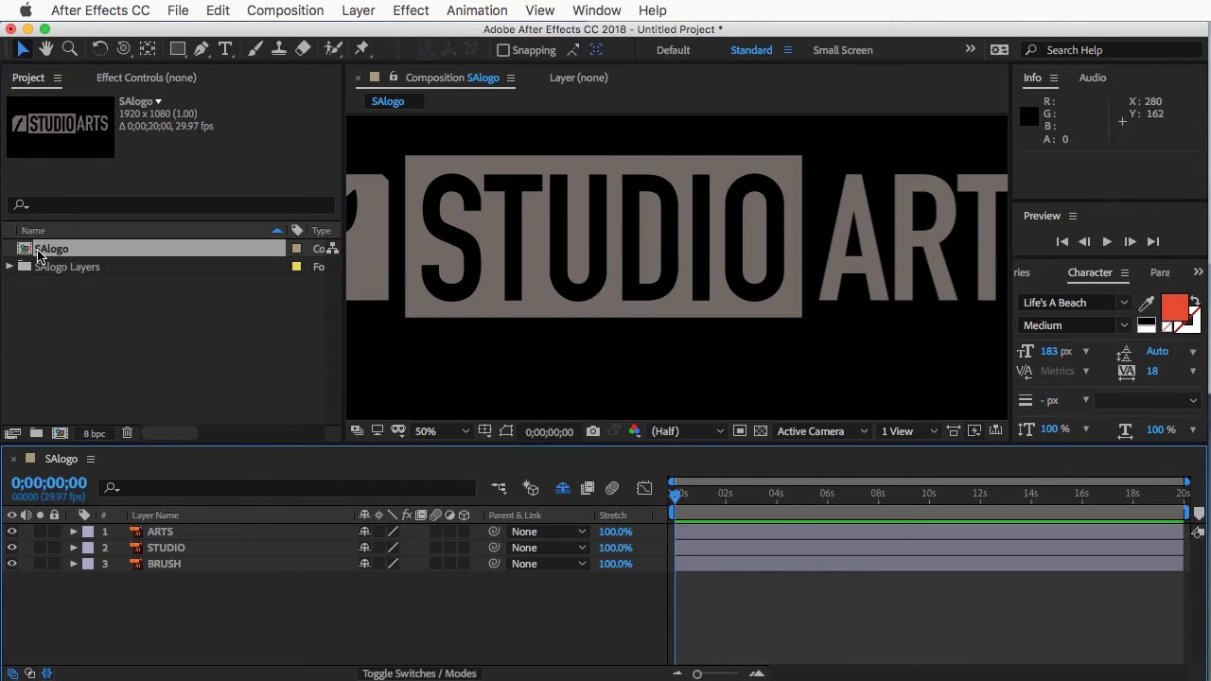
left_click(563, 487)
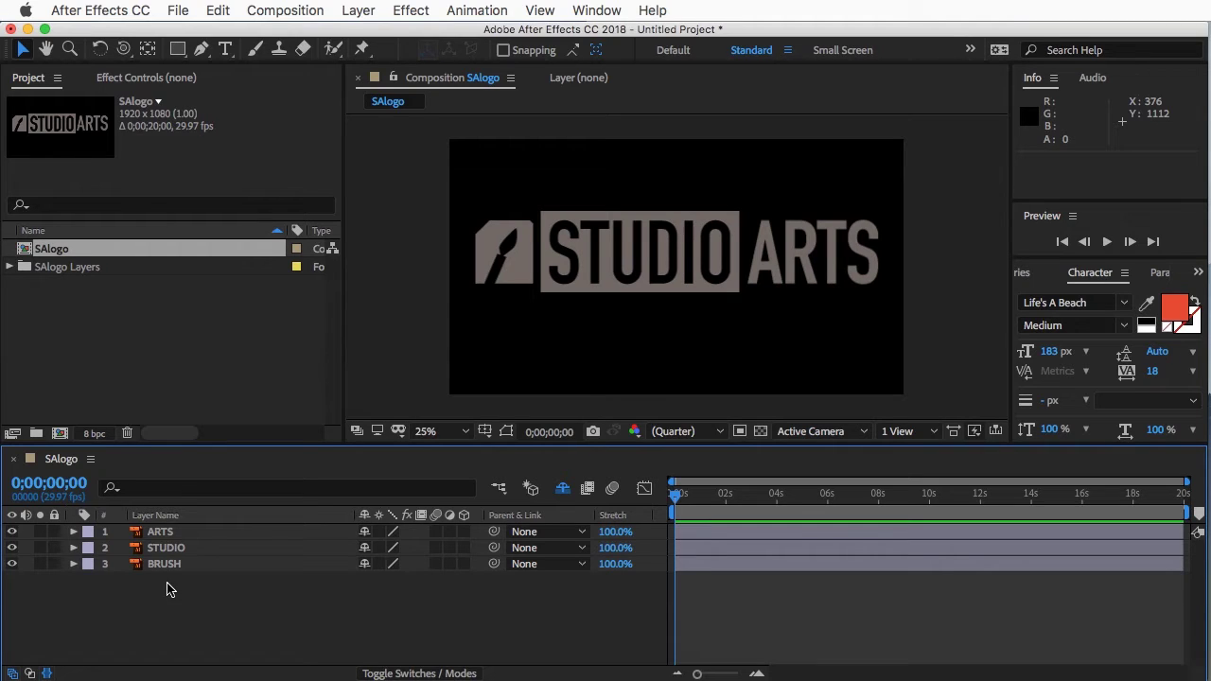
Create shapes from the ARTS, STUDIO and BRUSH vector layers
left_click(165, 566)
left_click(186, 595)
left_click_drag(183, 592, 147, 504)
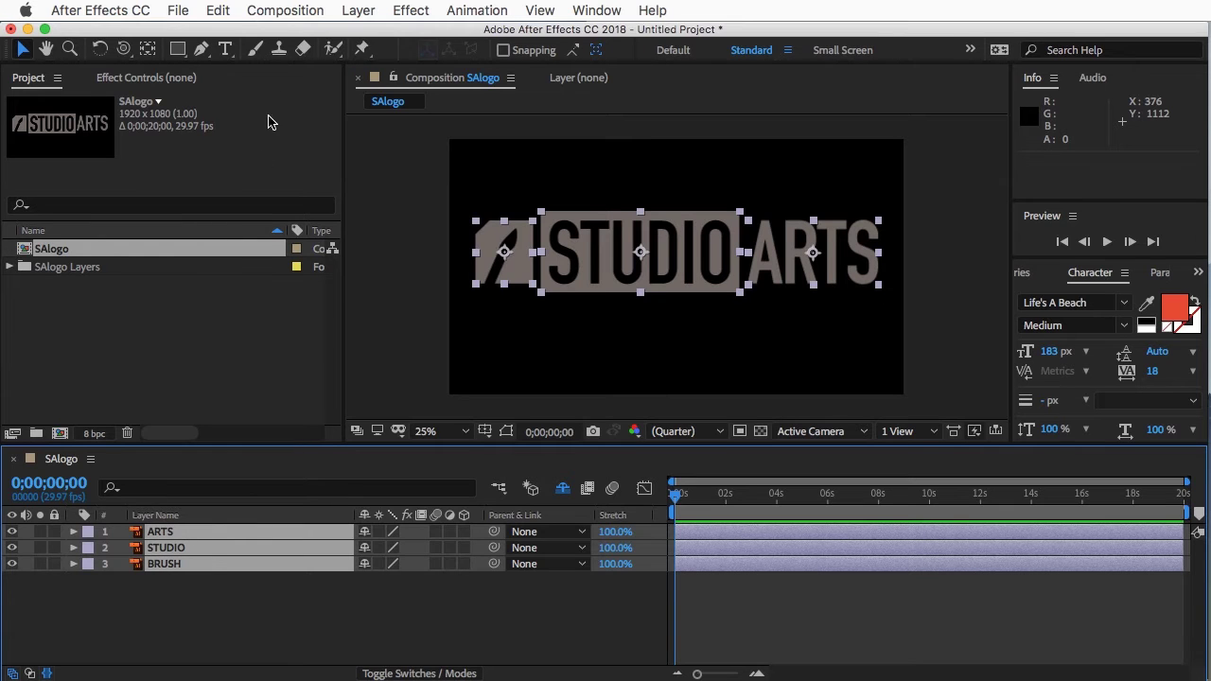
left_click(356, 10)
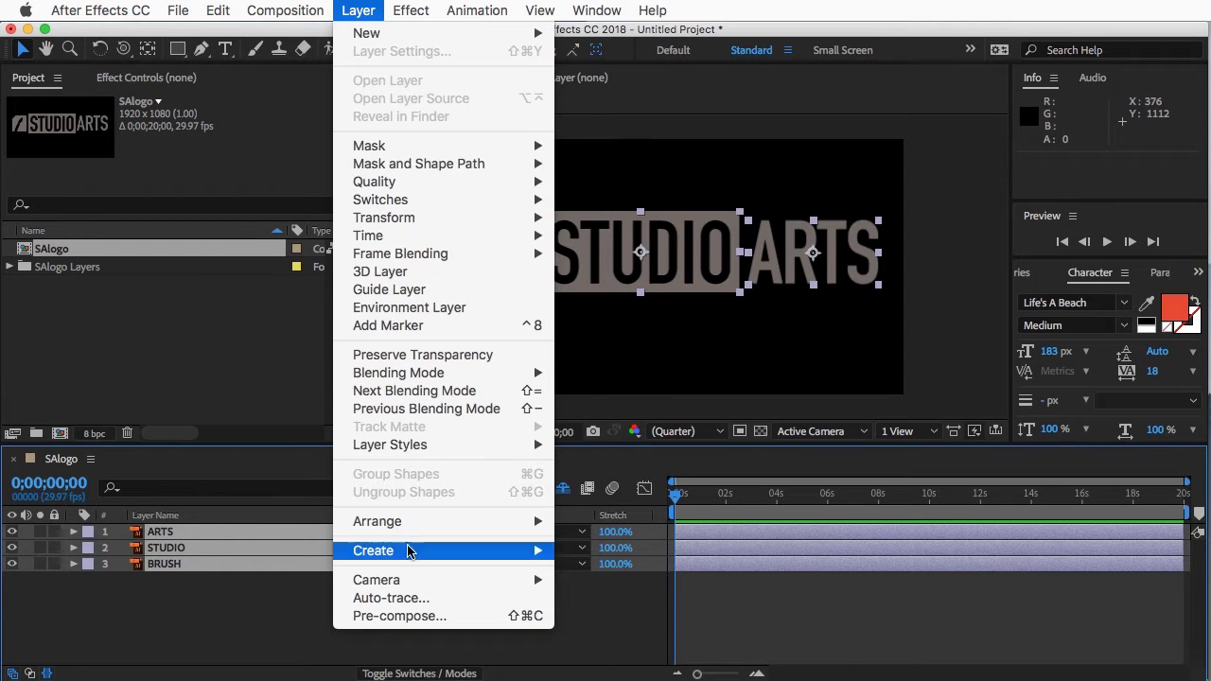
mouse_move(400, 553)
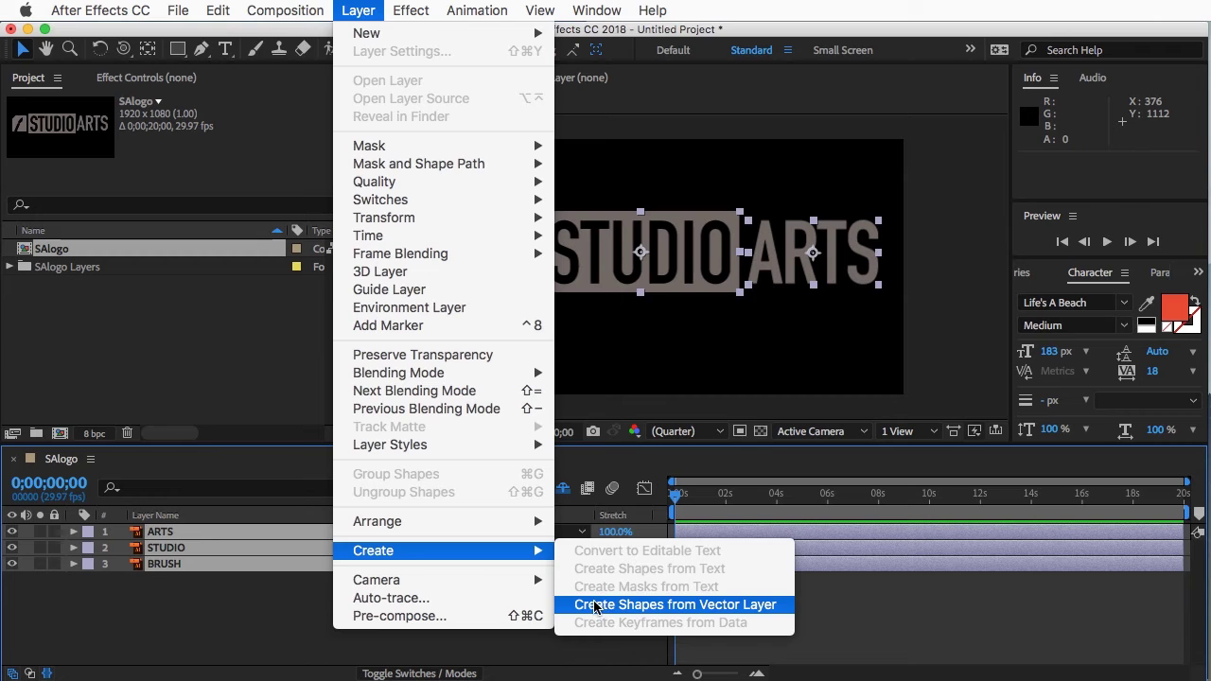
left_click(765, 613)
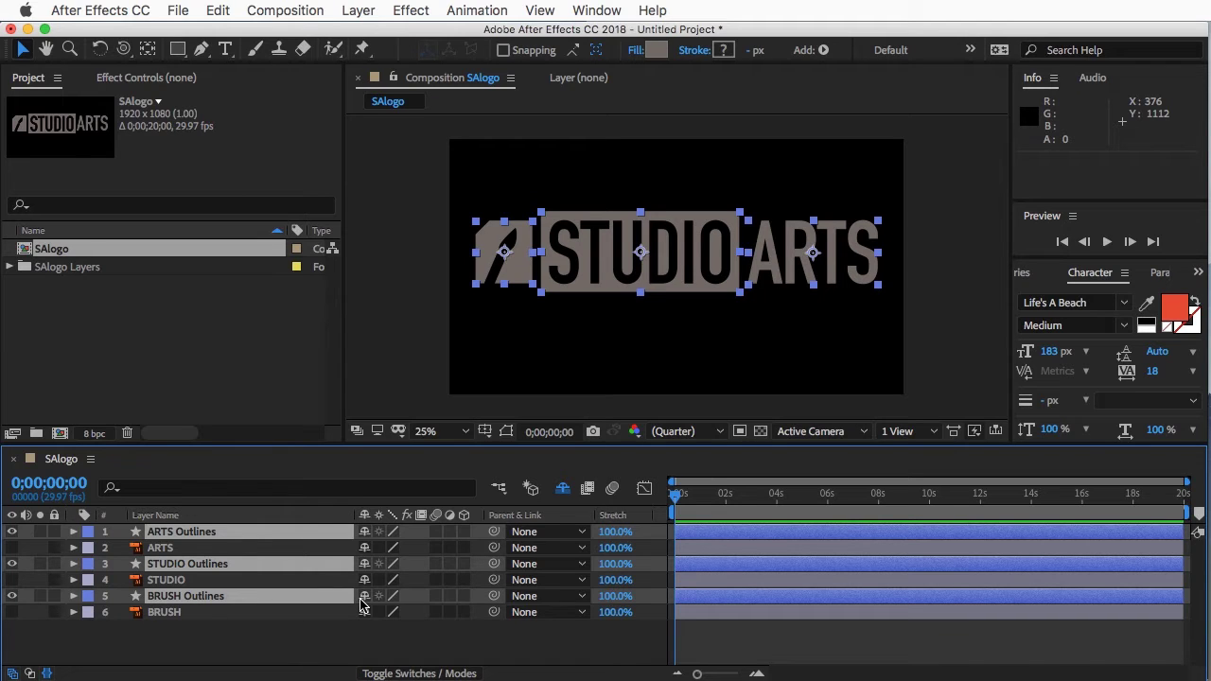
Move the original ARTS, STUDIO and BRUSH vector layers beneath the three outline layers and lock them
left_click(177, 615)
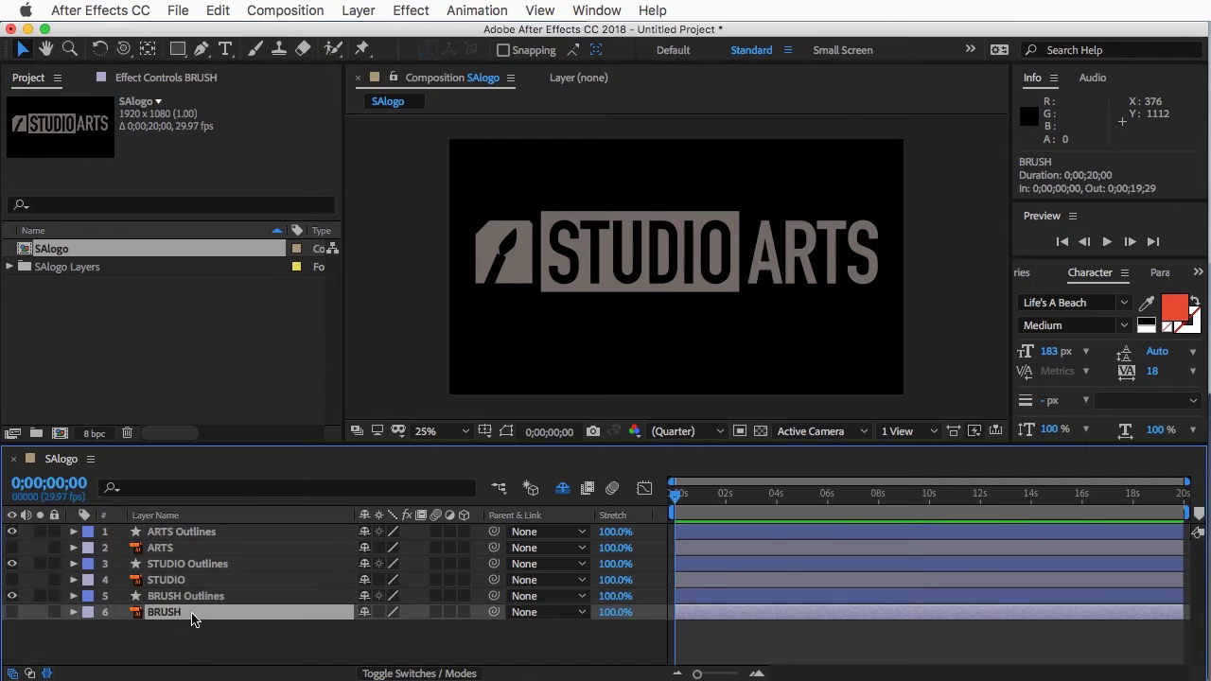
left_click(171, 581, "super")
left_click(169, 549, "super")
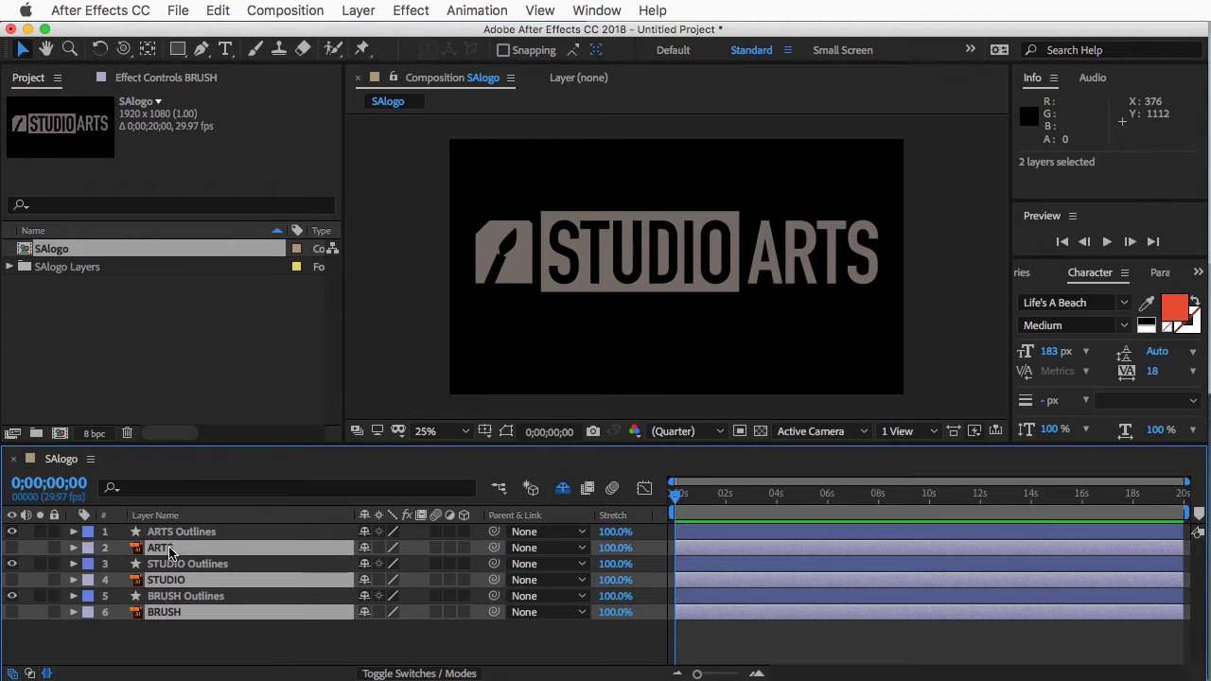
left_click_drag(168, 549, 183, 617)
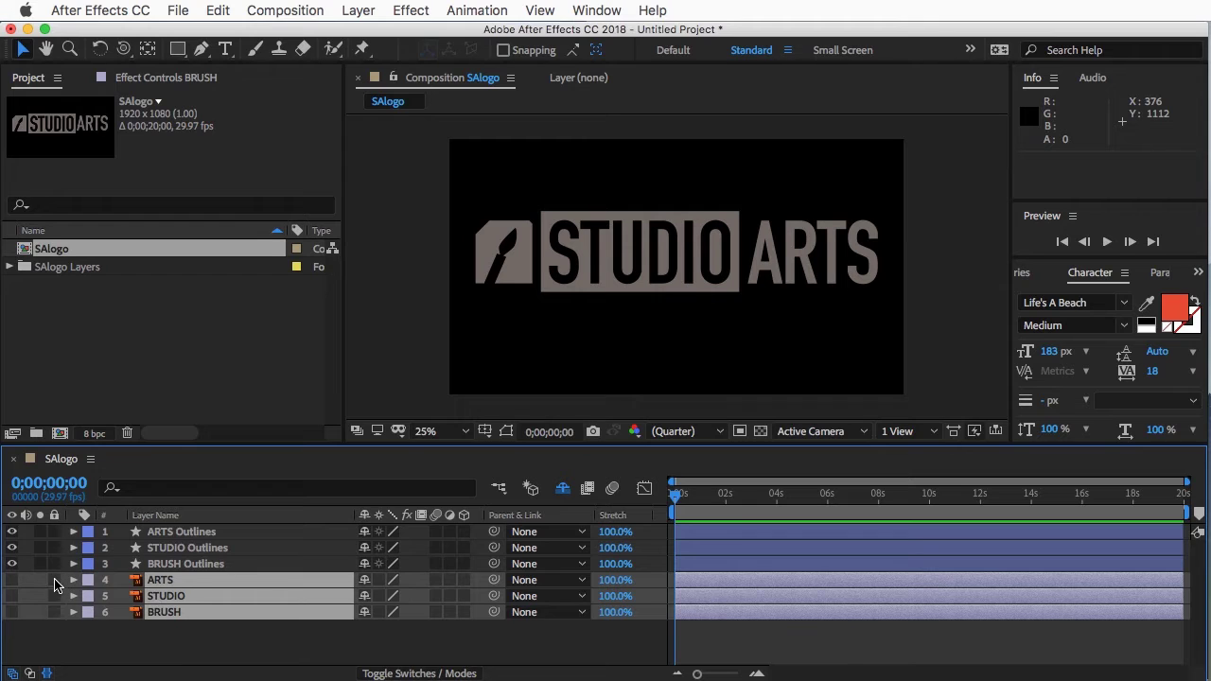
left_click(54, 580)
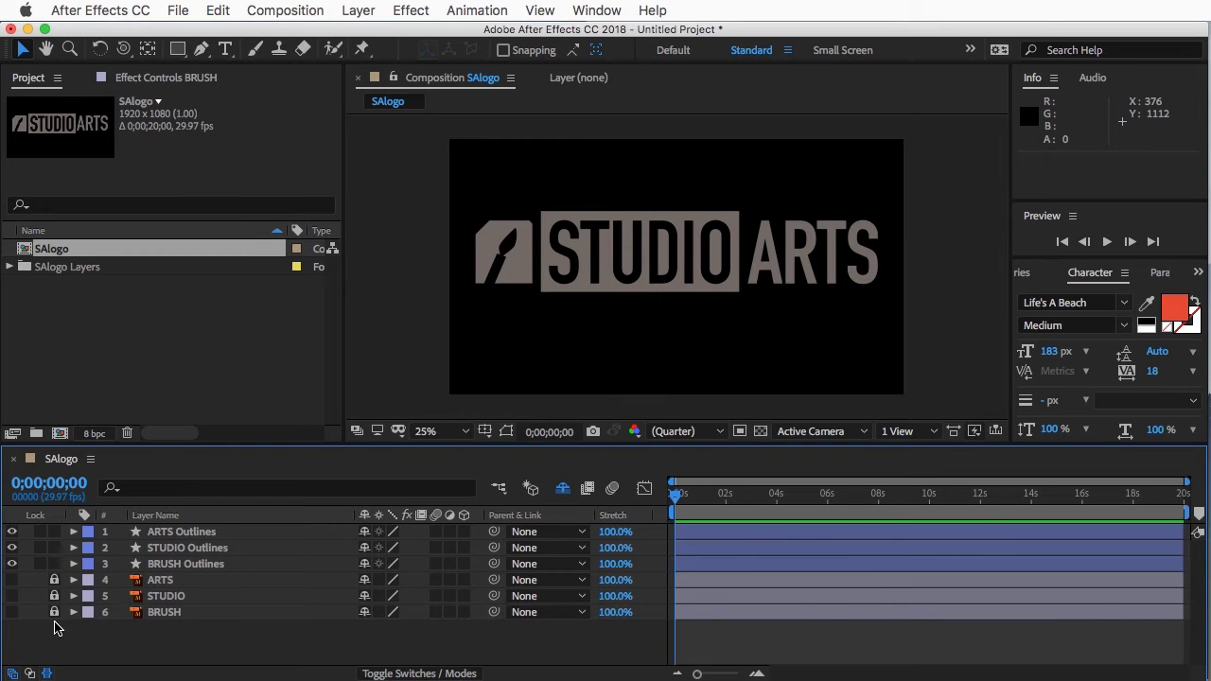
Mark the locked ARTS, STUDIO and BRUSH vector layers as shy to hide them from the timeline
left_click(565, 489)
left_click(364, 581)
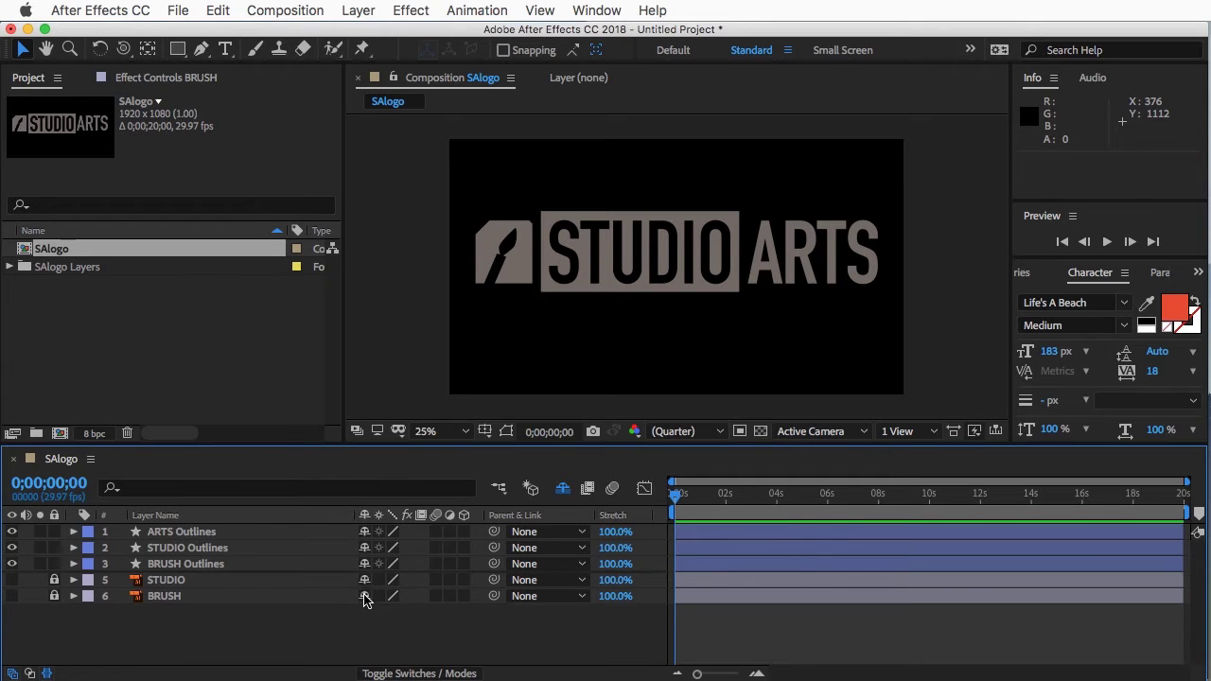
left_click(364, 582)
left_click(366, 580)
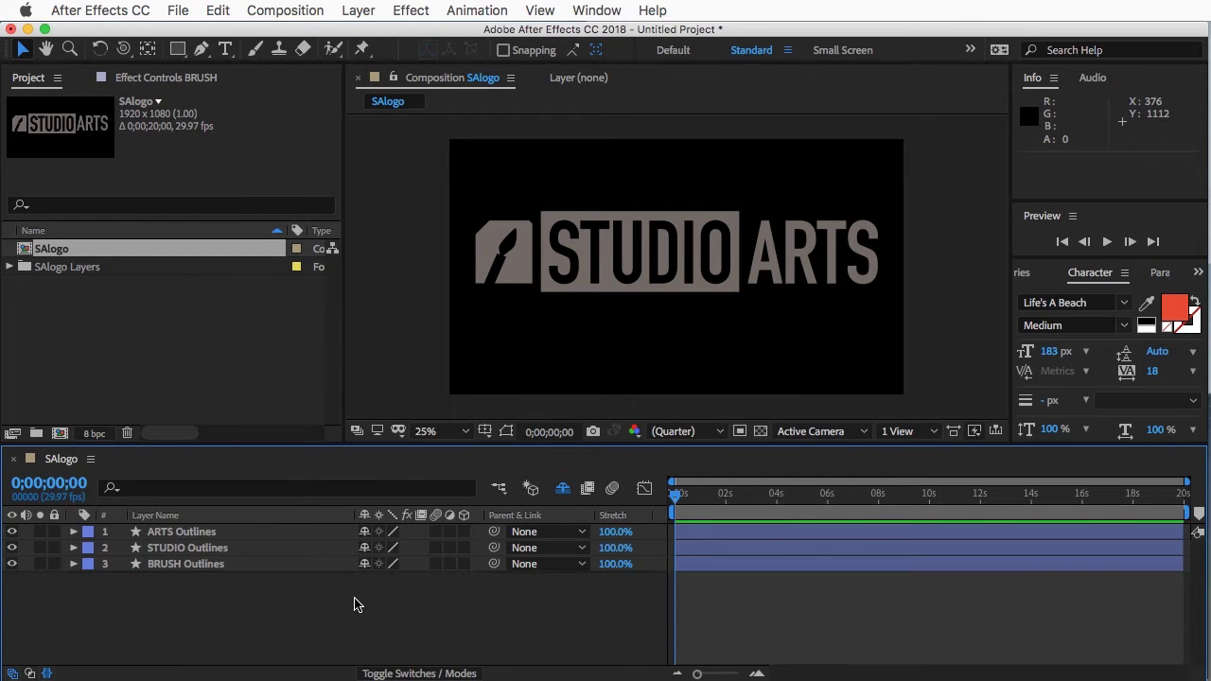
Toggle the timeline's shy-layer hiding off and on repeatedly, ending with the shy layers hidden
left_click(562, 489)
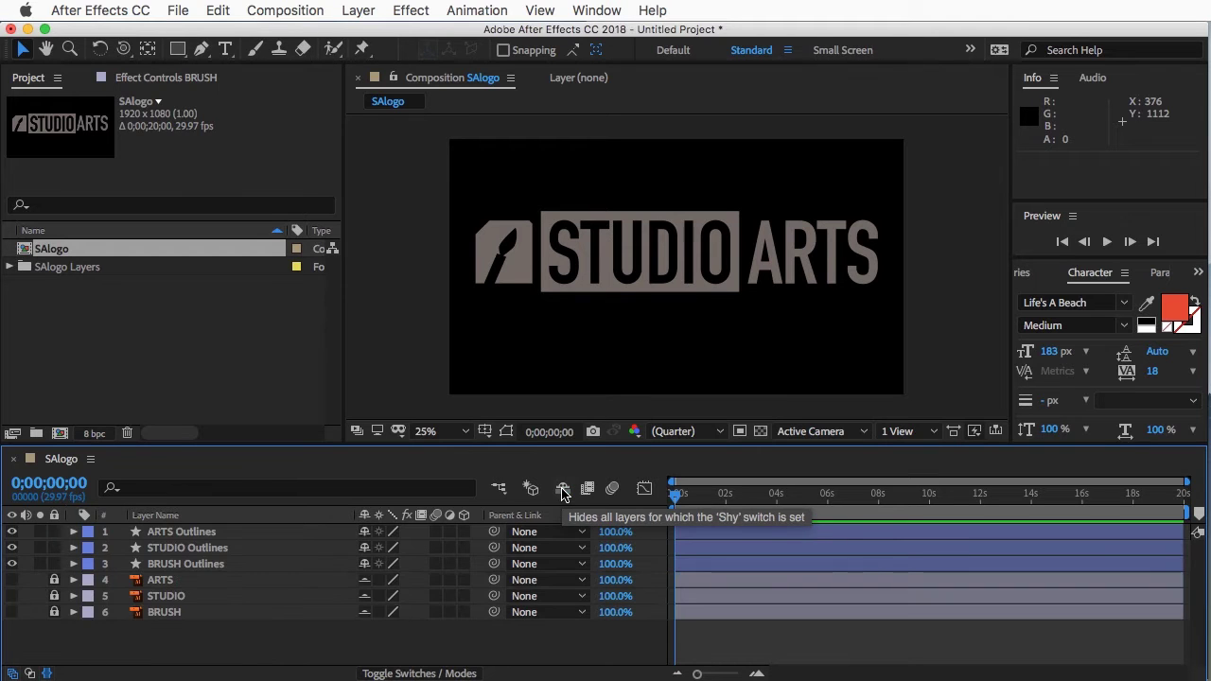
left_click(562, 489)
left_click(562, 489)
left_click(562, 489)
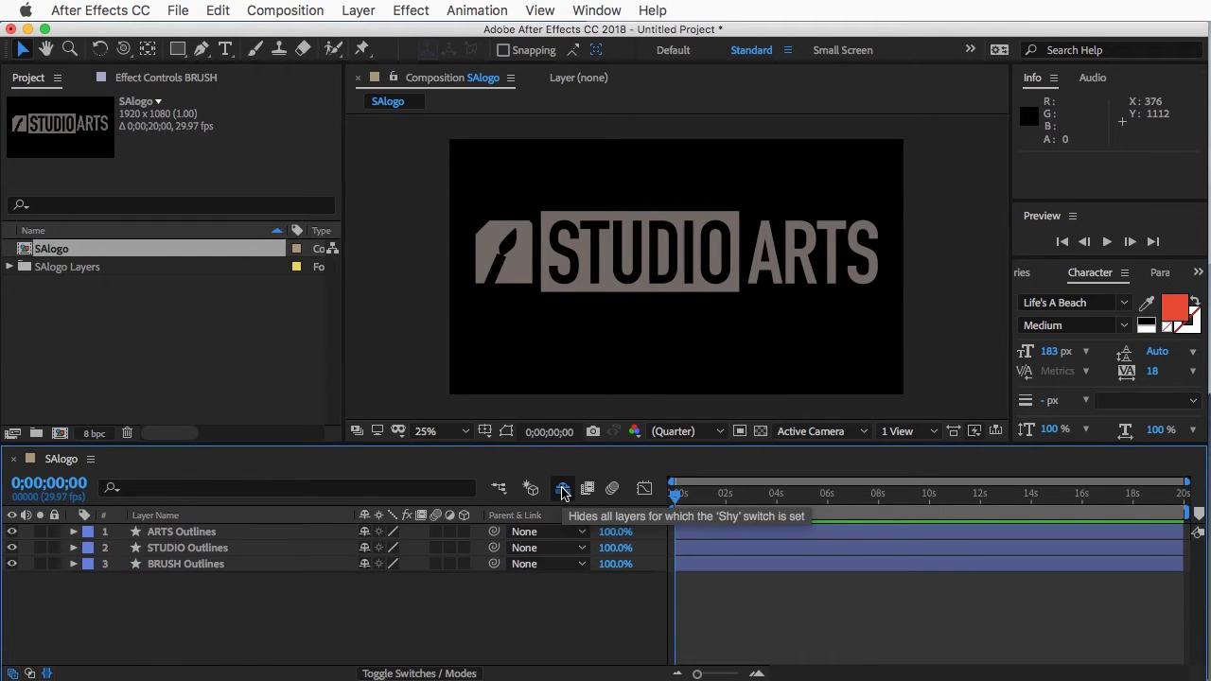
left_click(562, 489)
left_click(562, 489)
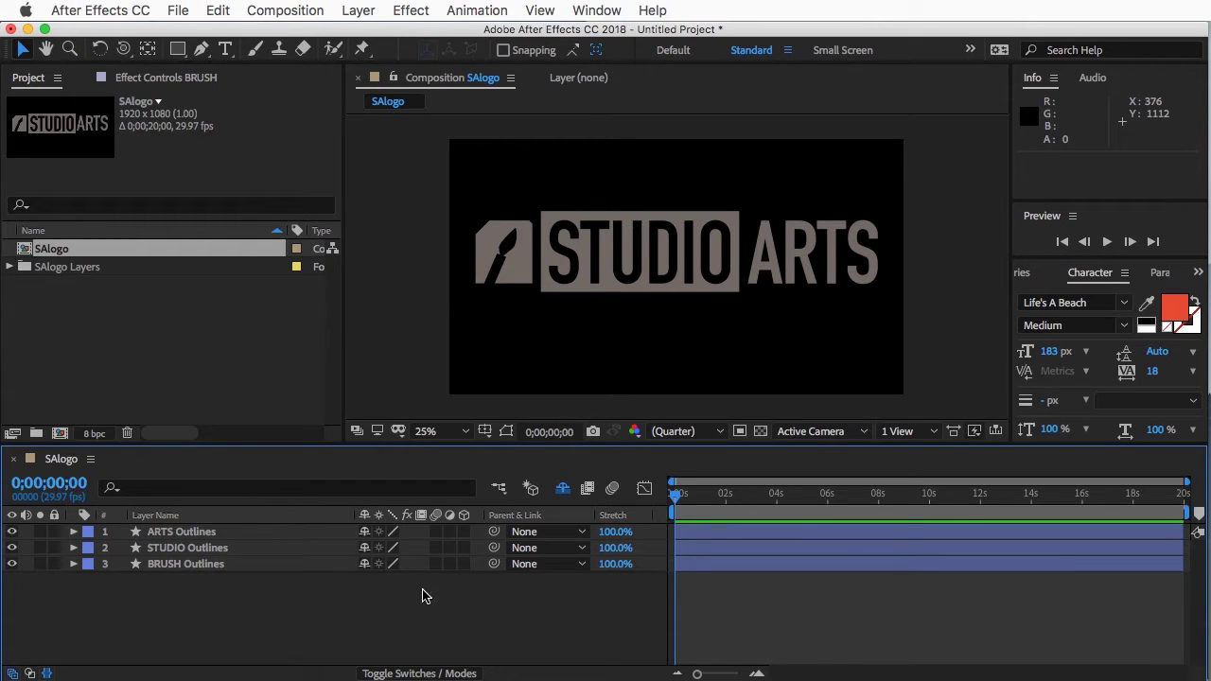
Turn the ARTS Outlines, STUDIO Outlines and BRUSH Outlines layers into 3D layers
left_click(464, 532)
left_click(463, 548)
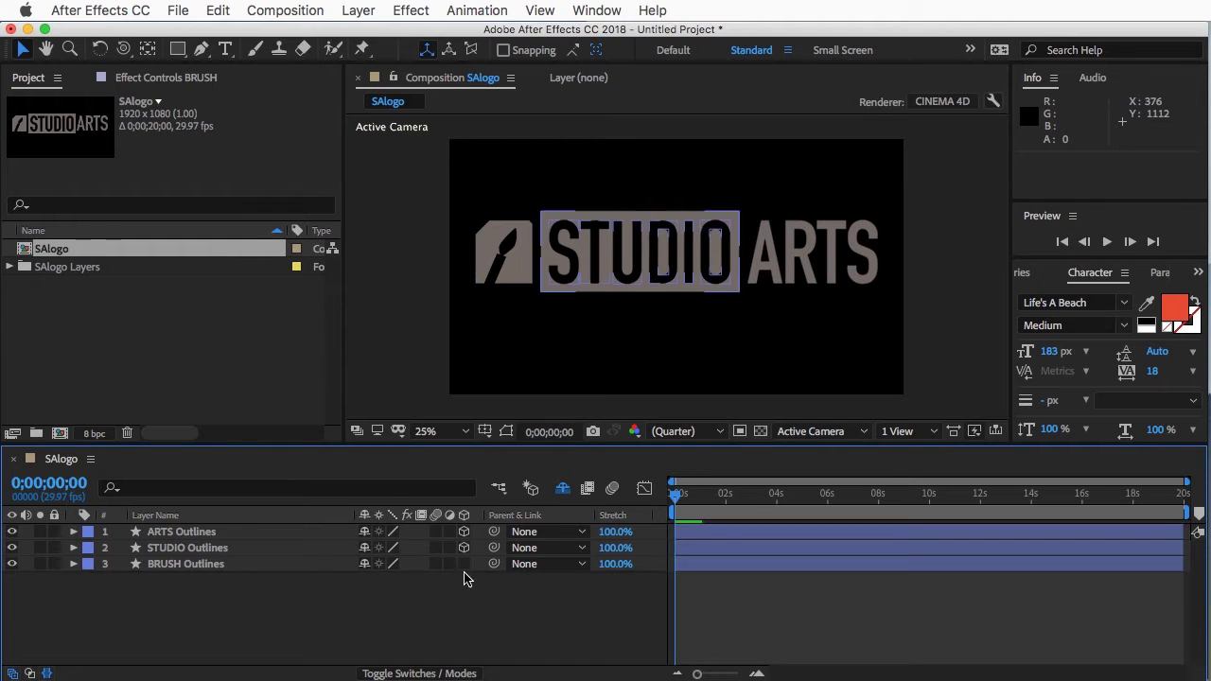
left_click(464, 564)
left_click(188, 532)
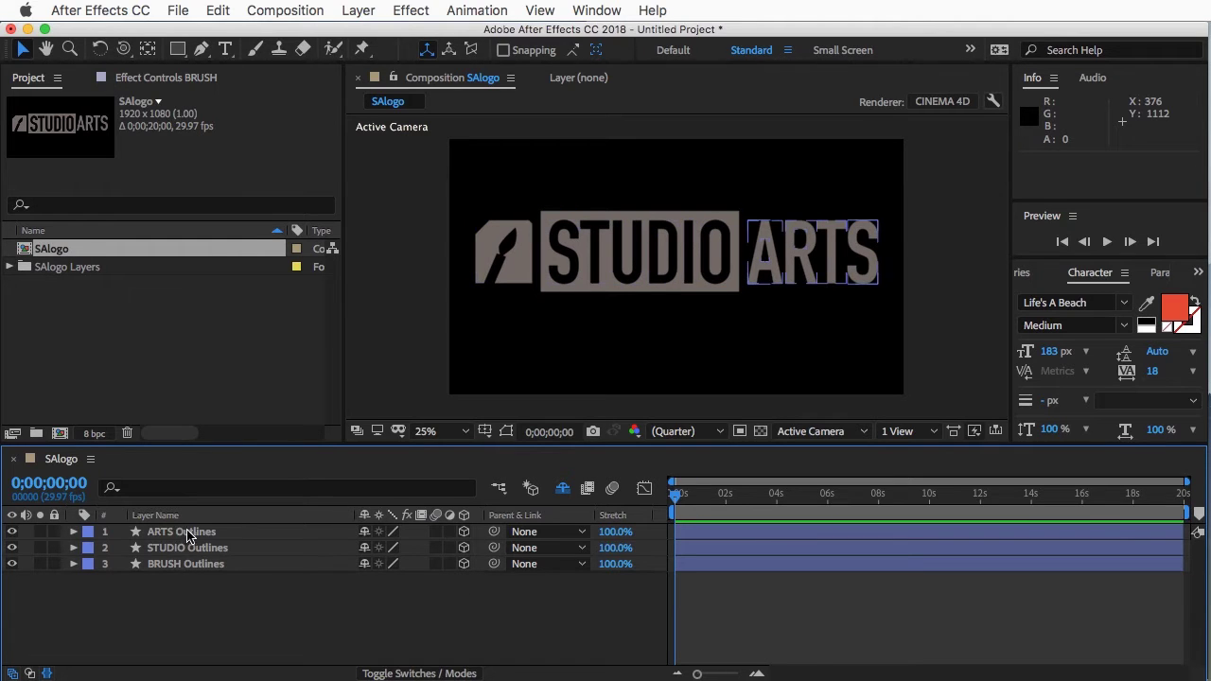
left_click(188, 579)
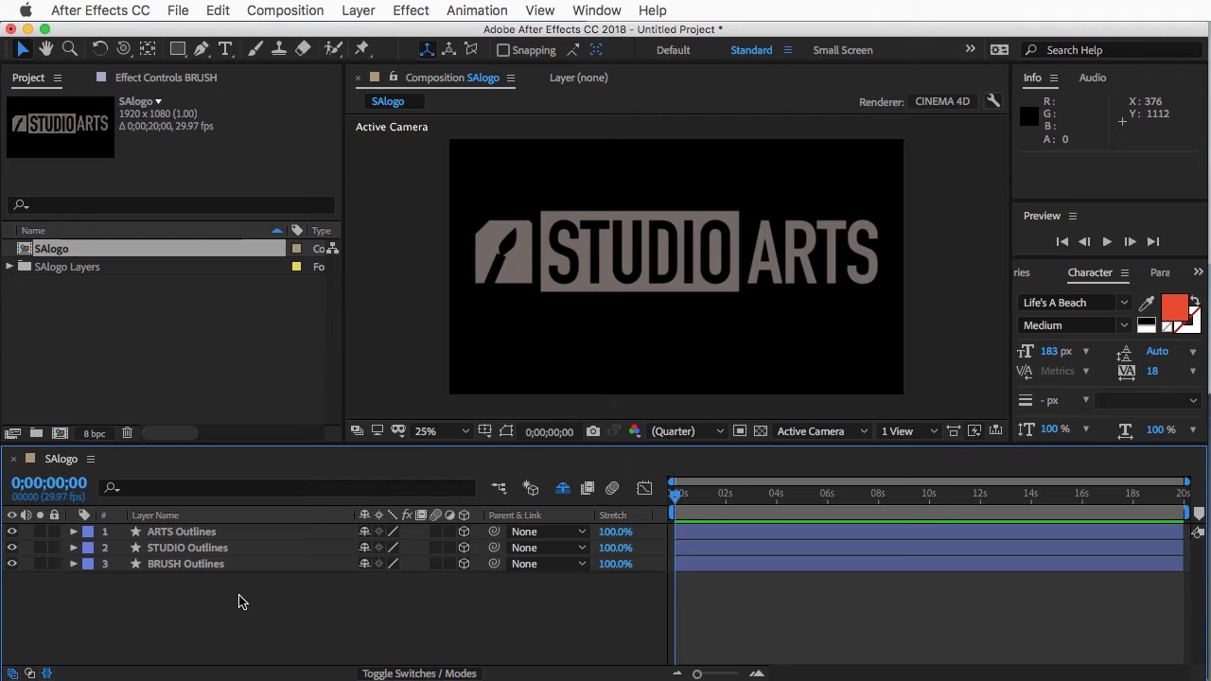
In the composition settings, try the Ray-traced 3D and Classic 3D renderers, and apply CINEMA 4D as the 3D renderer
left_click(288, 10)
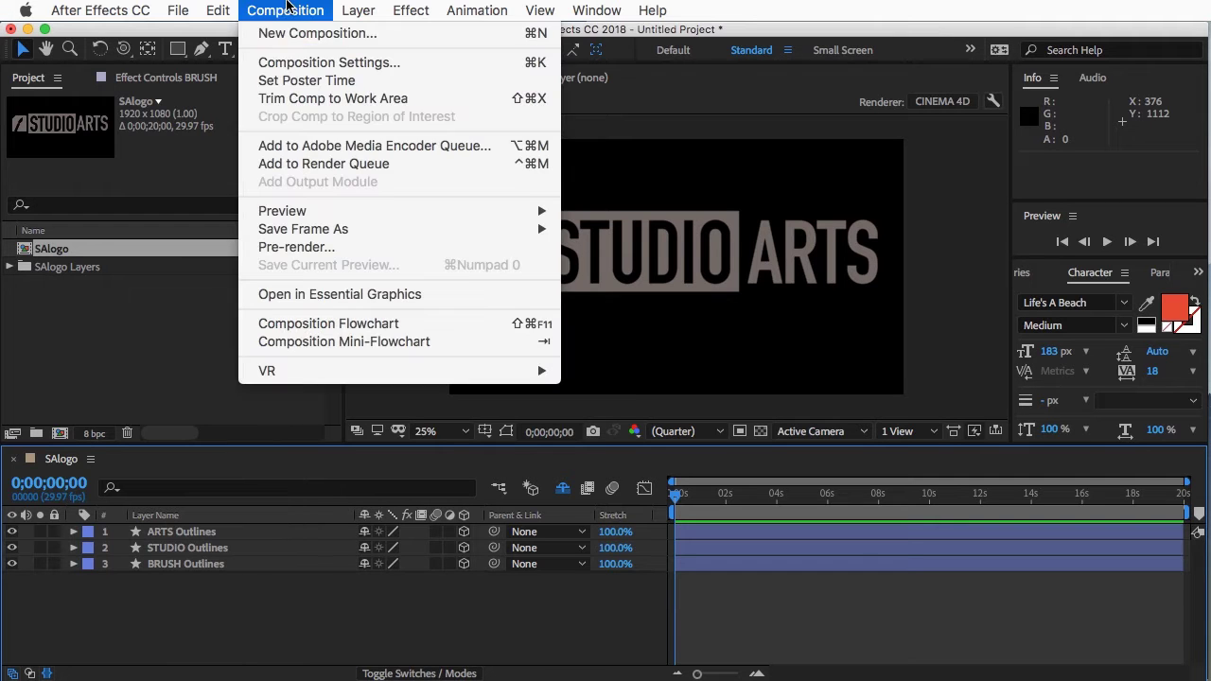
left_click(302, 68)
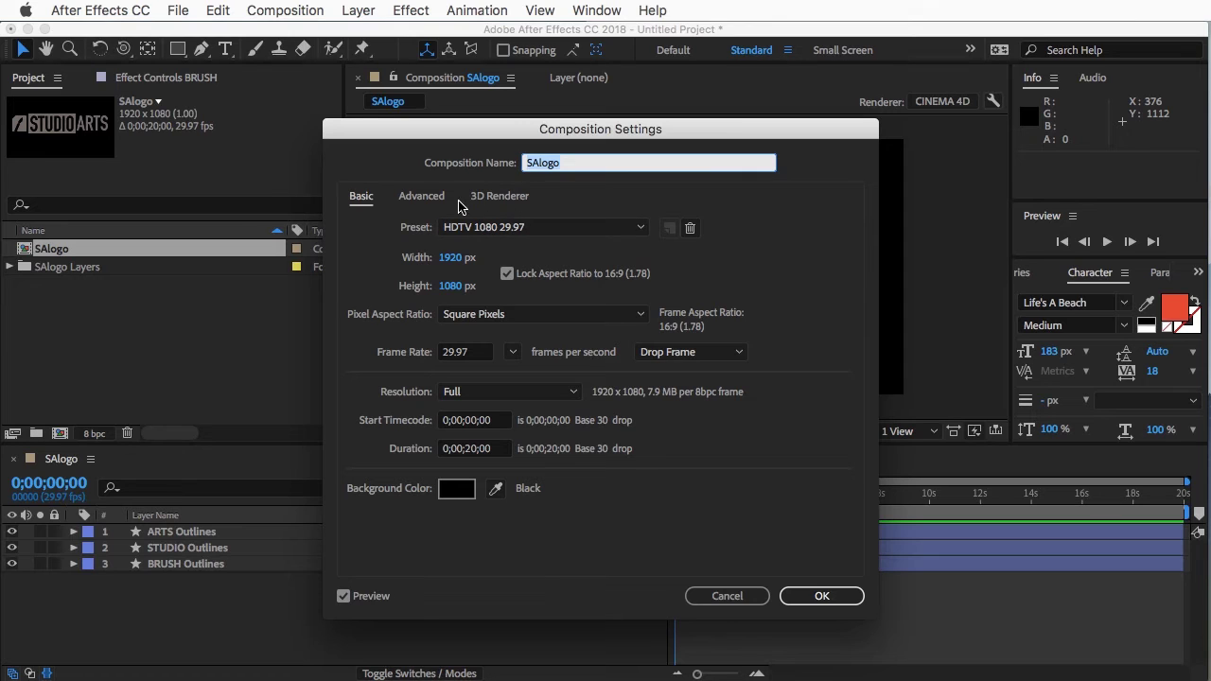
left_click(501, 202)
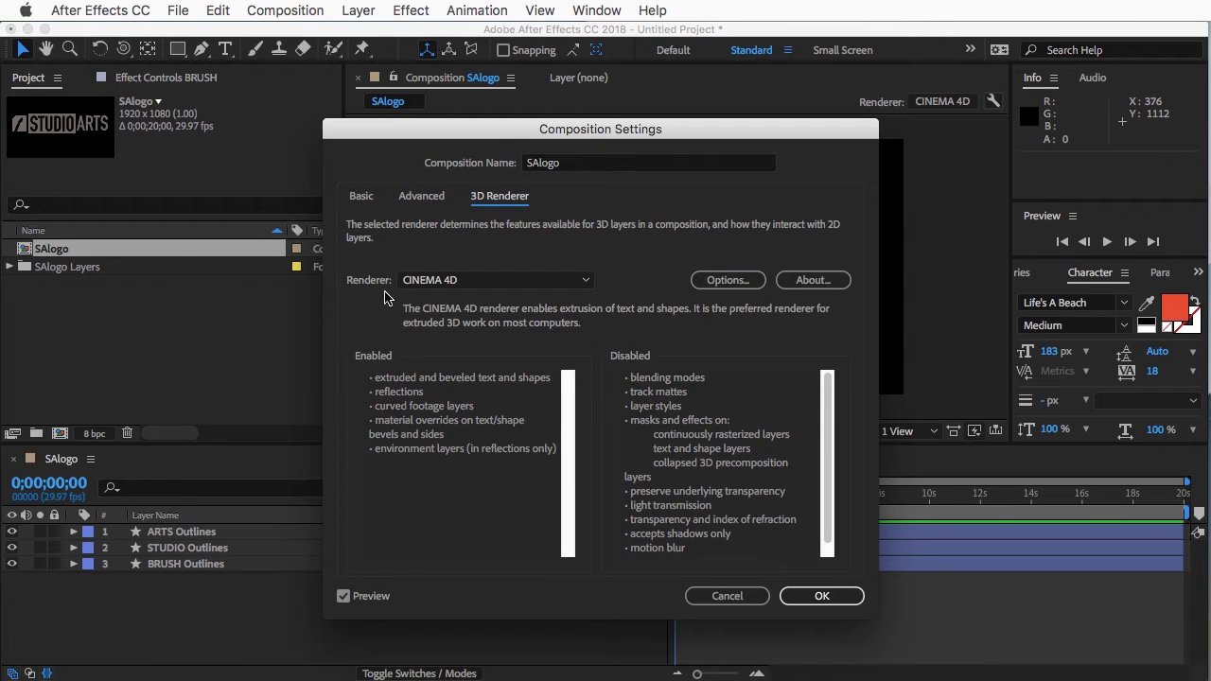
left_click(479, 282)
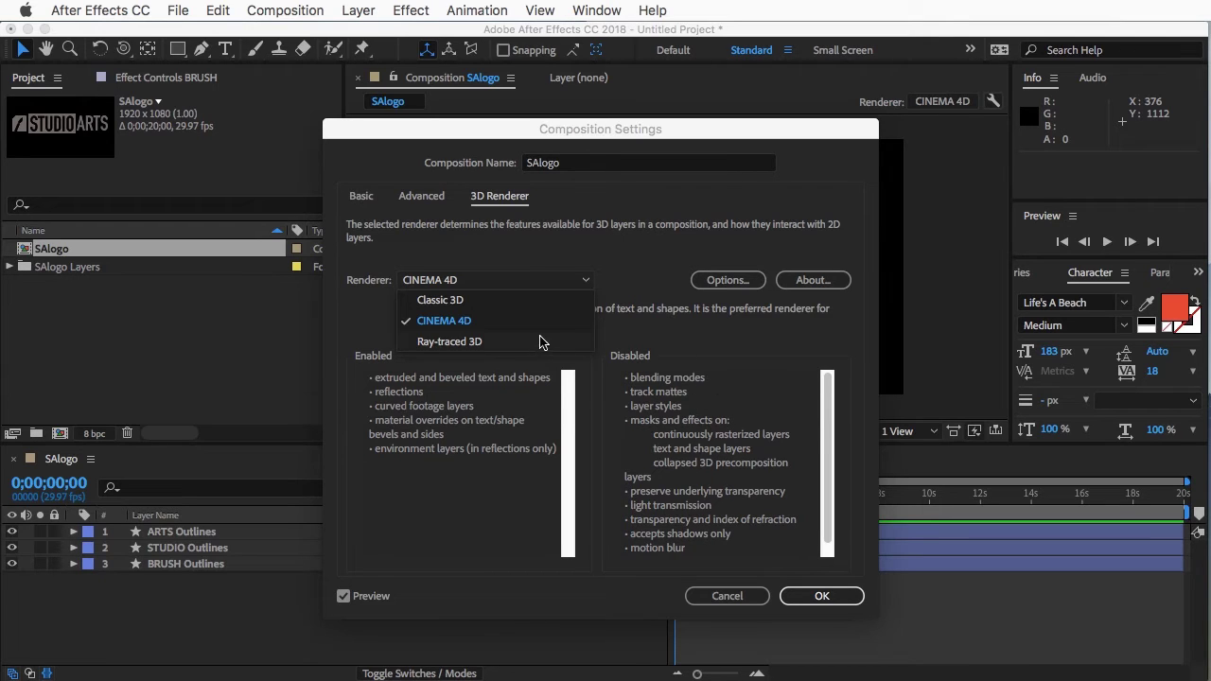
left_click(473, 345)
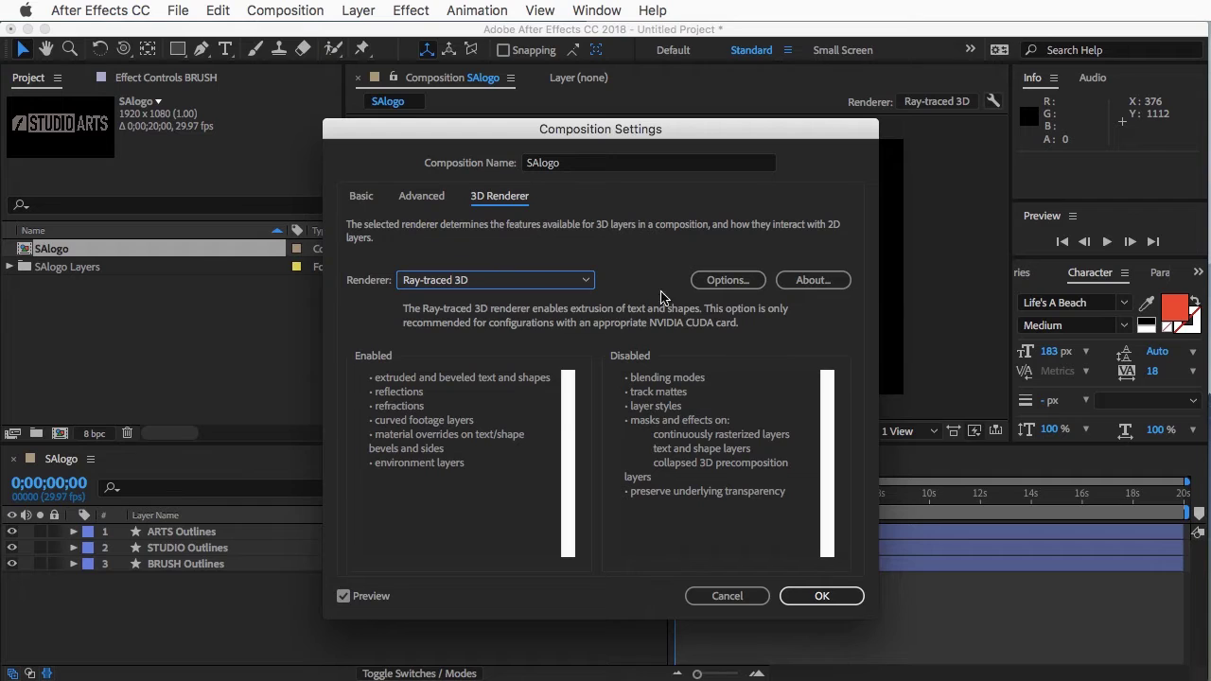
left_click(520, 280)
left_click(456, 326)
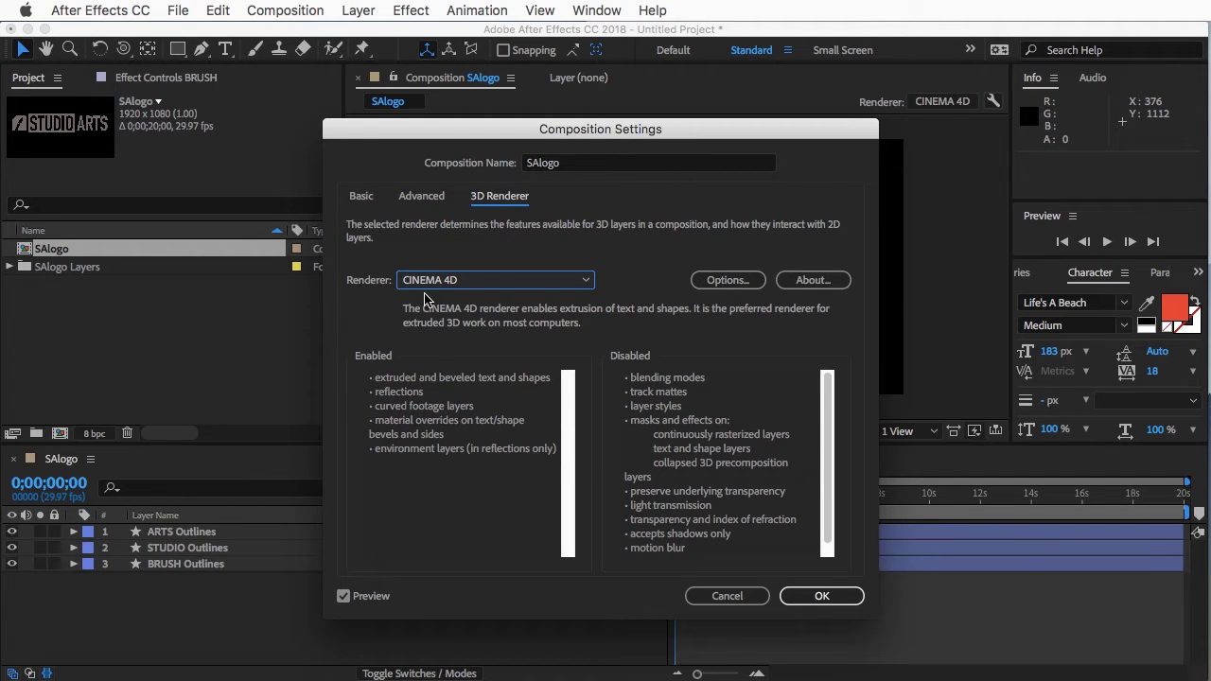
left_click(468, 281)
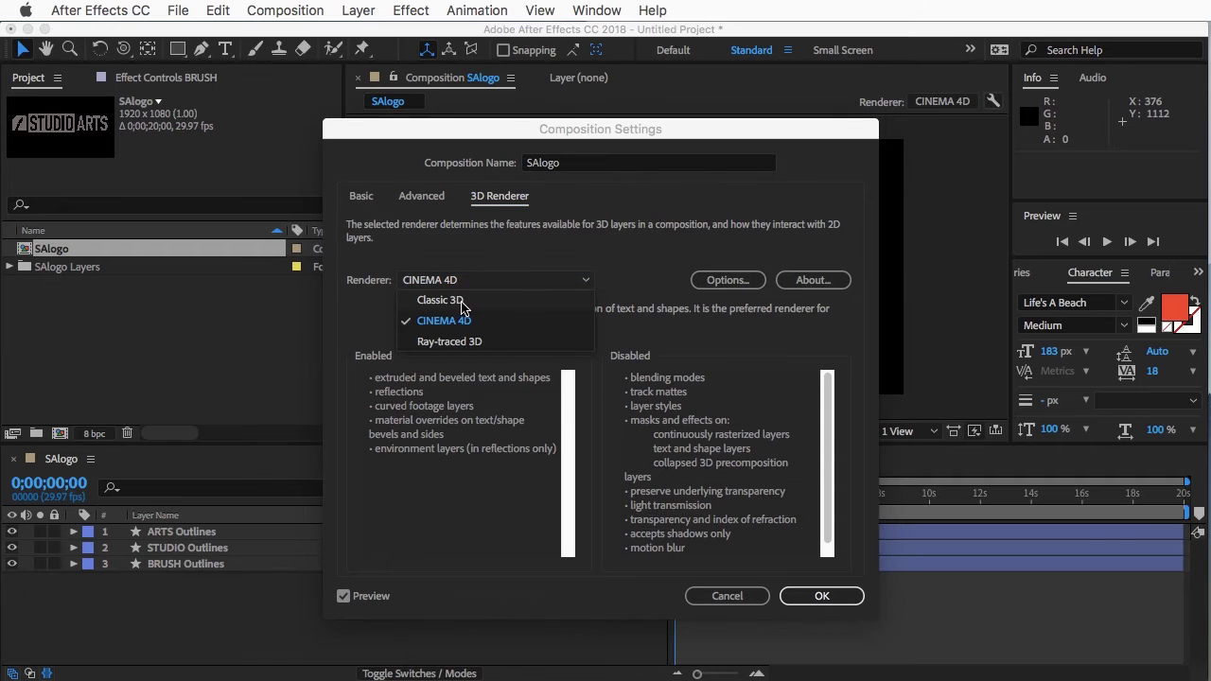
left_click(455, 301)
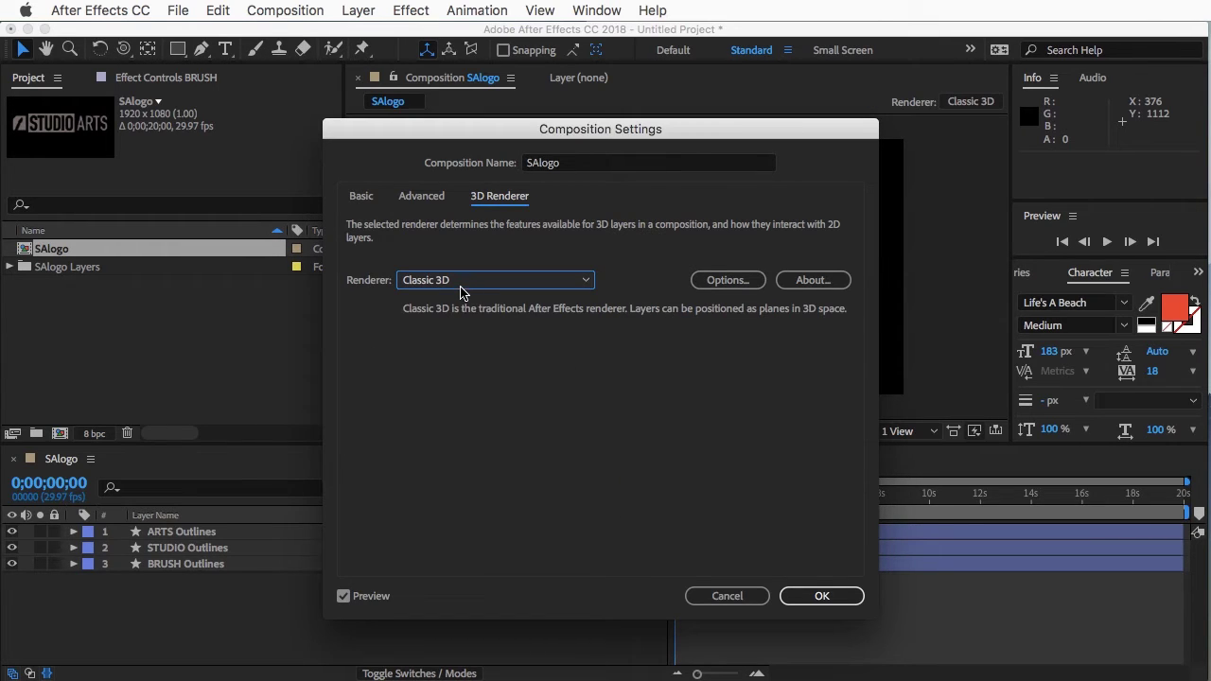
left_click(467, 281)
left_click(447, 318)
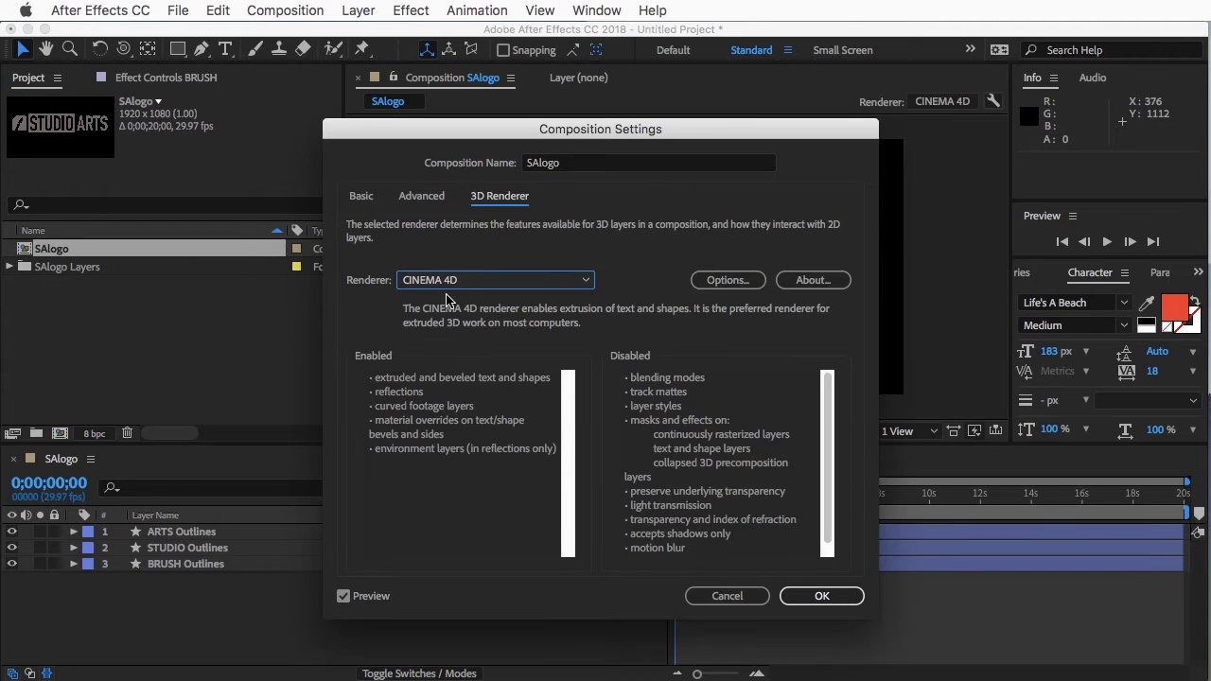
left_click(819, 598)
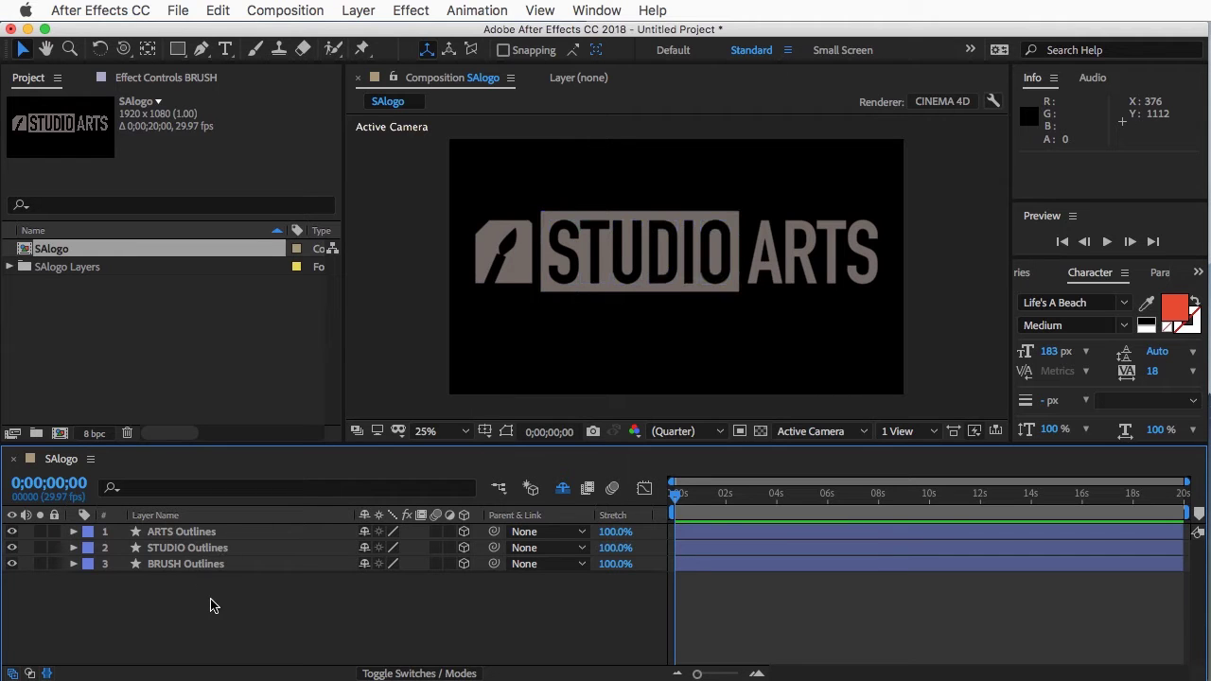
Set the bevel style of the ARTS, STUDIO and BRUSH Outlines layers to Angular in their geometry options
left_click_drag(213, 605, 166, 514)
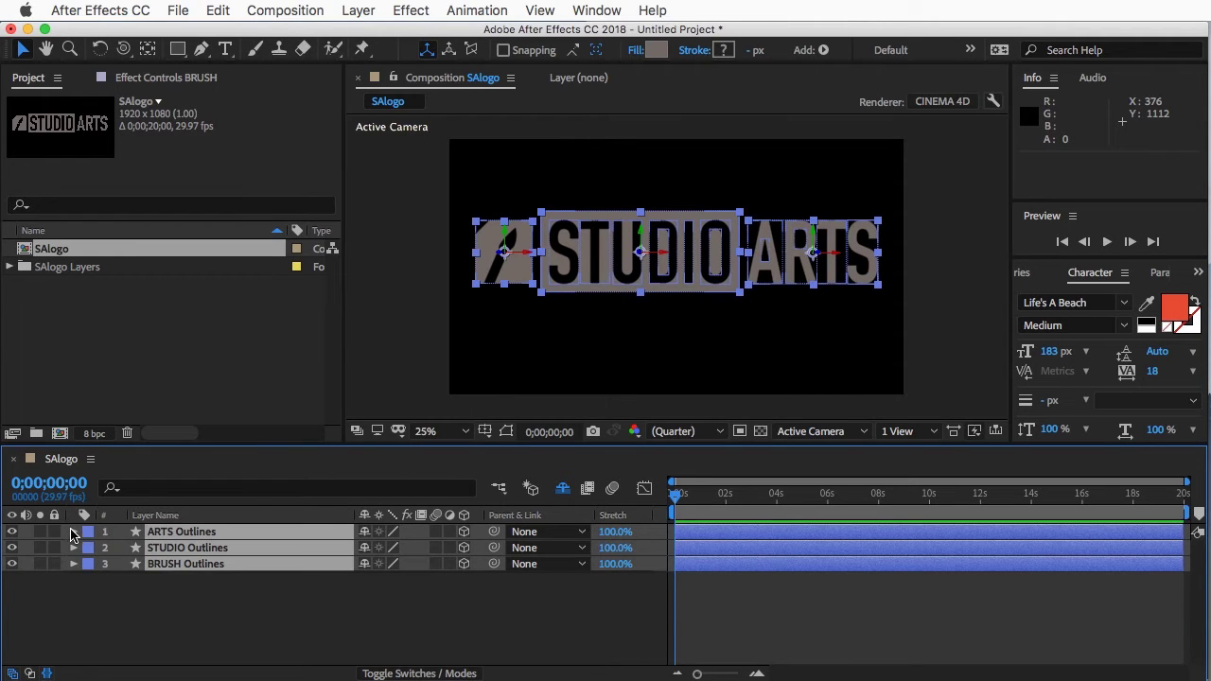
left_click(74, 531)
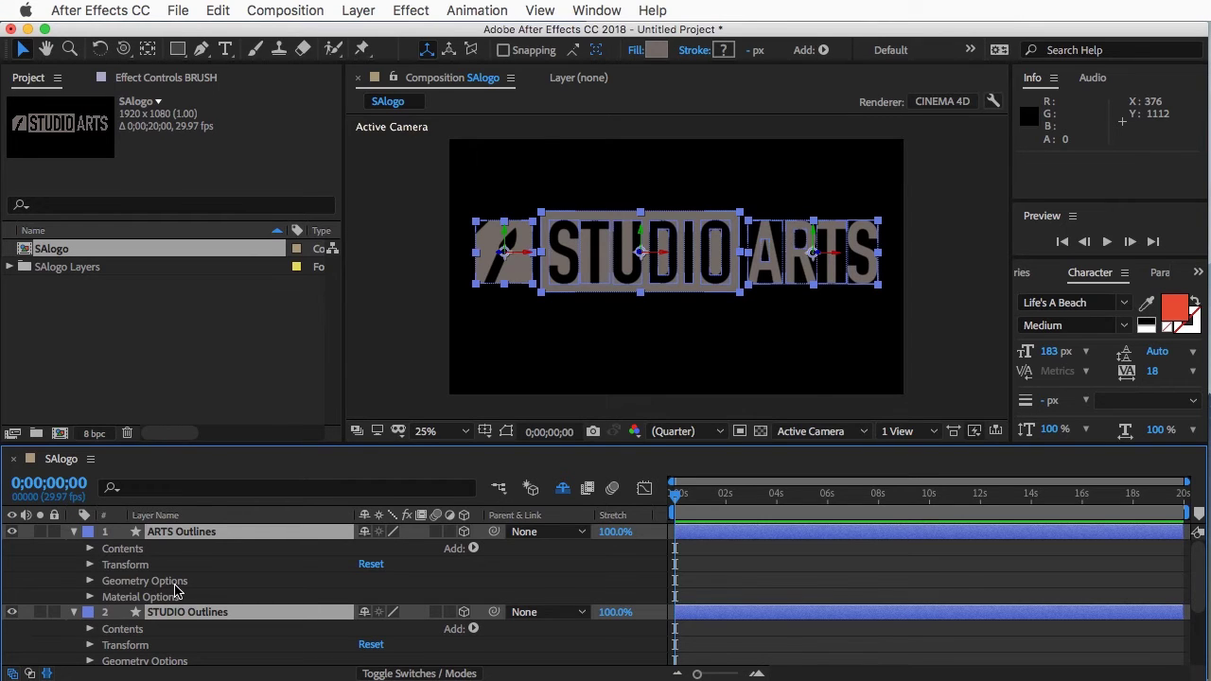
left_click(90, 581)
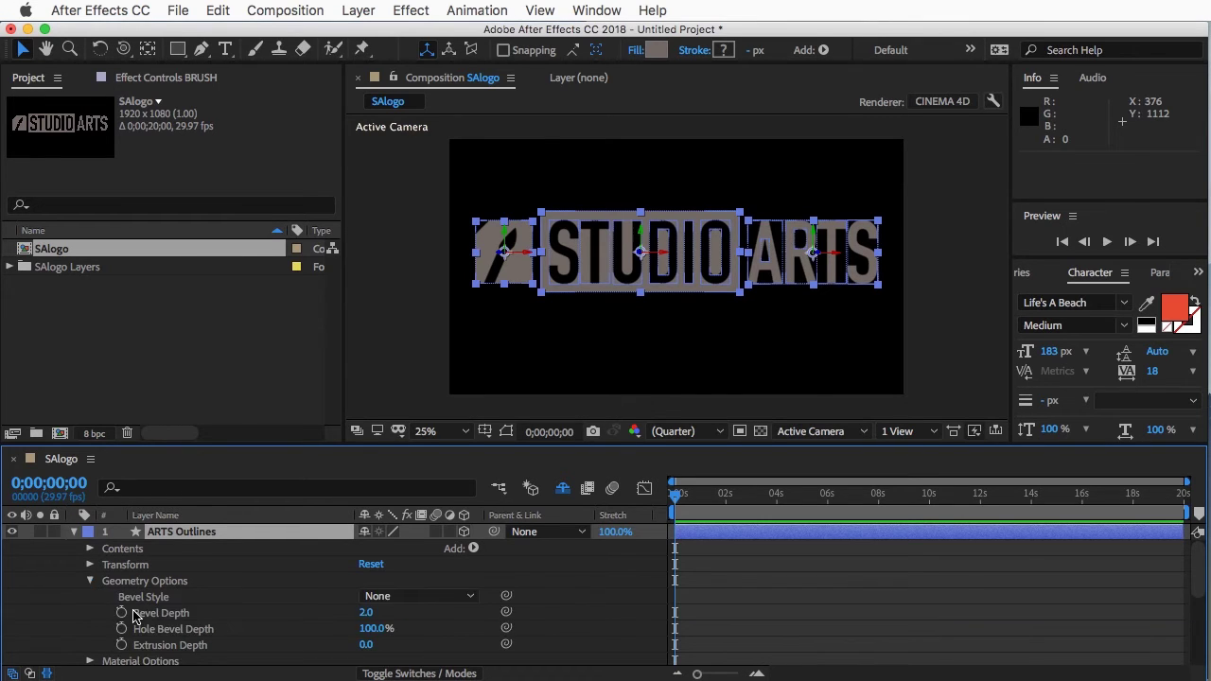
left_click(411, 597)
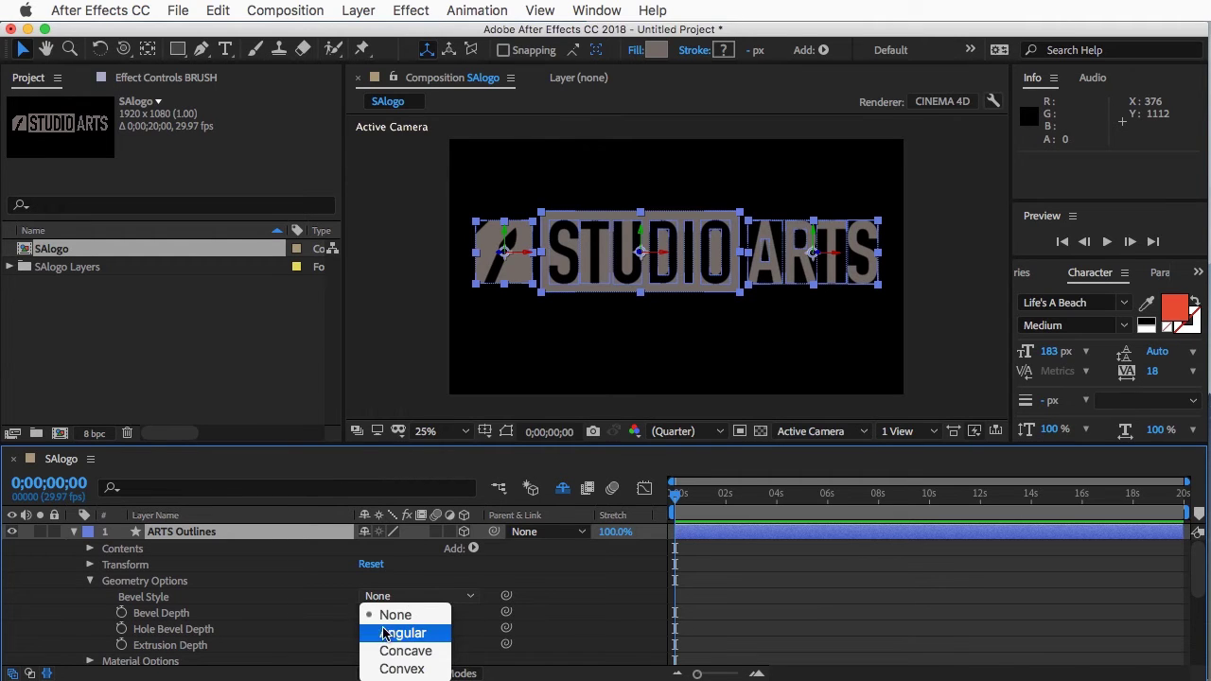
left_click(410, 635)
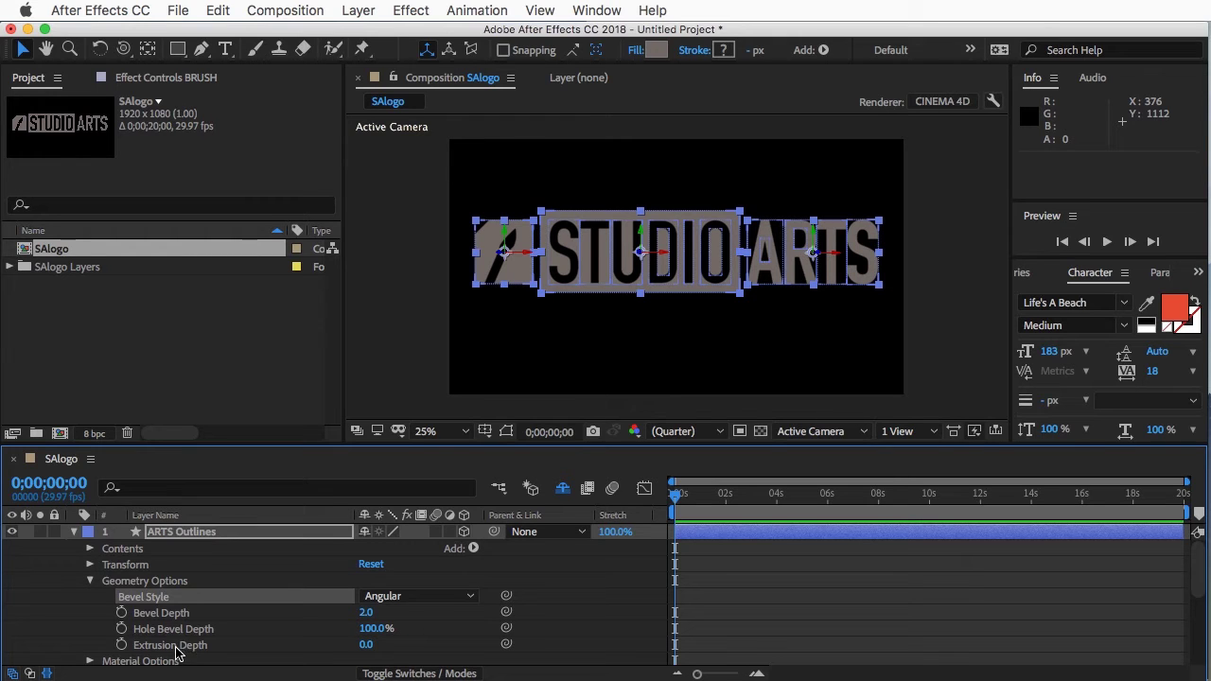
Set the extrusion depth of the three selected outline layers to 60 and collapse their properties
left_click(367, 645)
type("60")
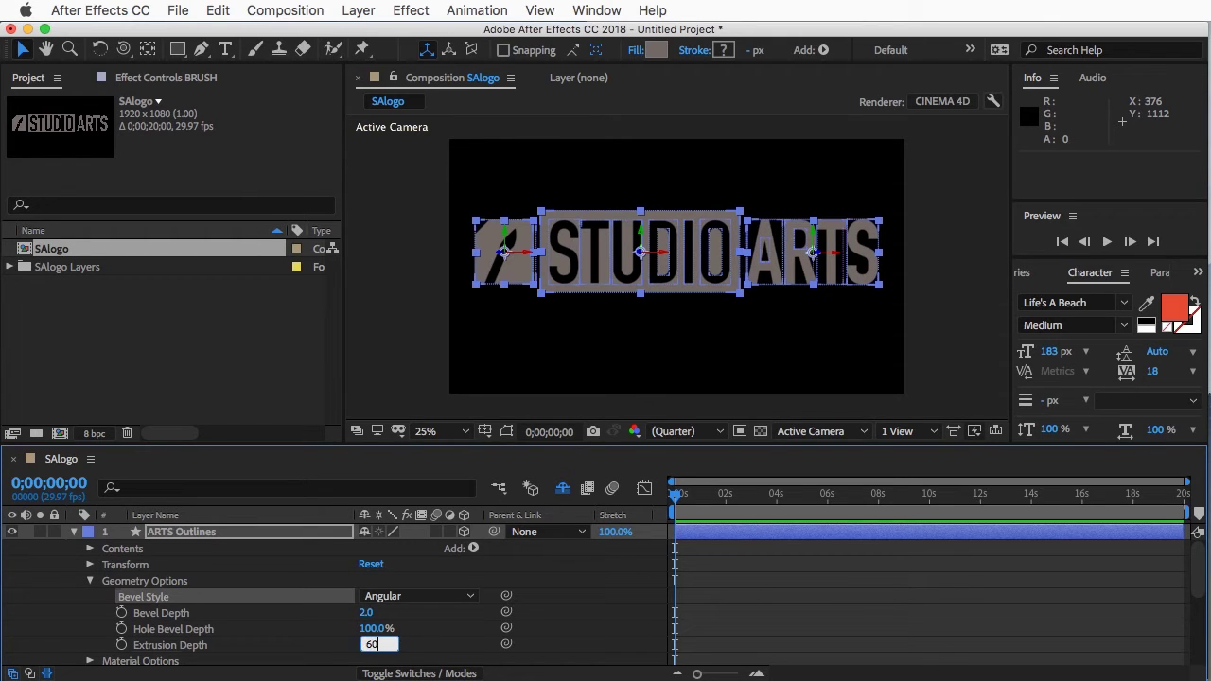
key("Return")
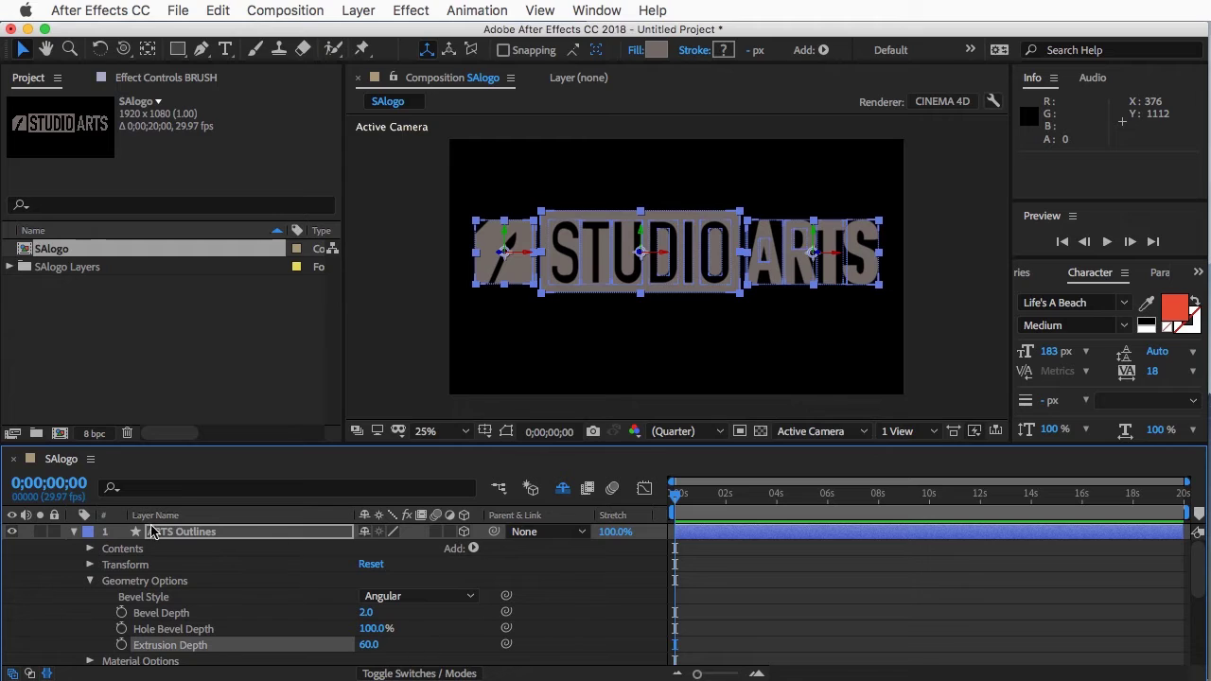
left_click(74, 532)
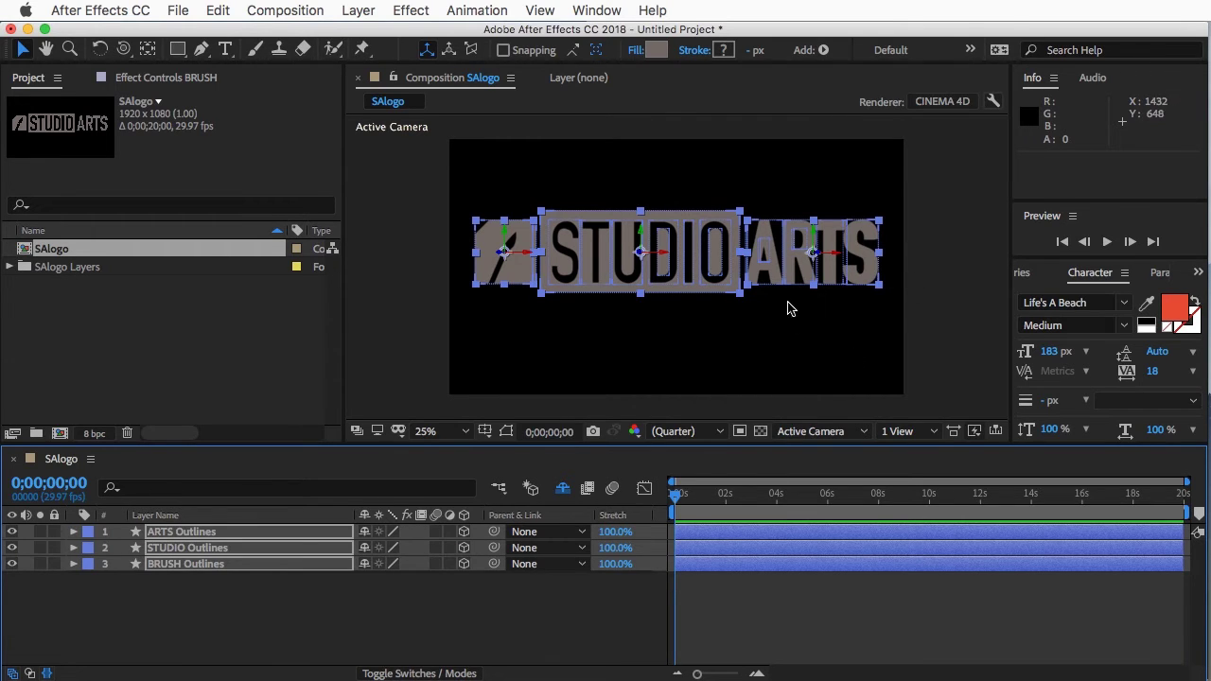
Examine the extruded logo up close from Custom View 1
left_click(845, 432)
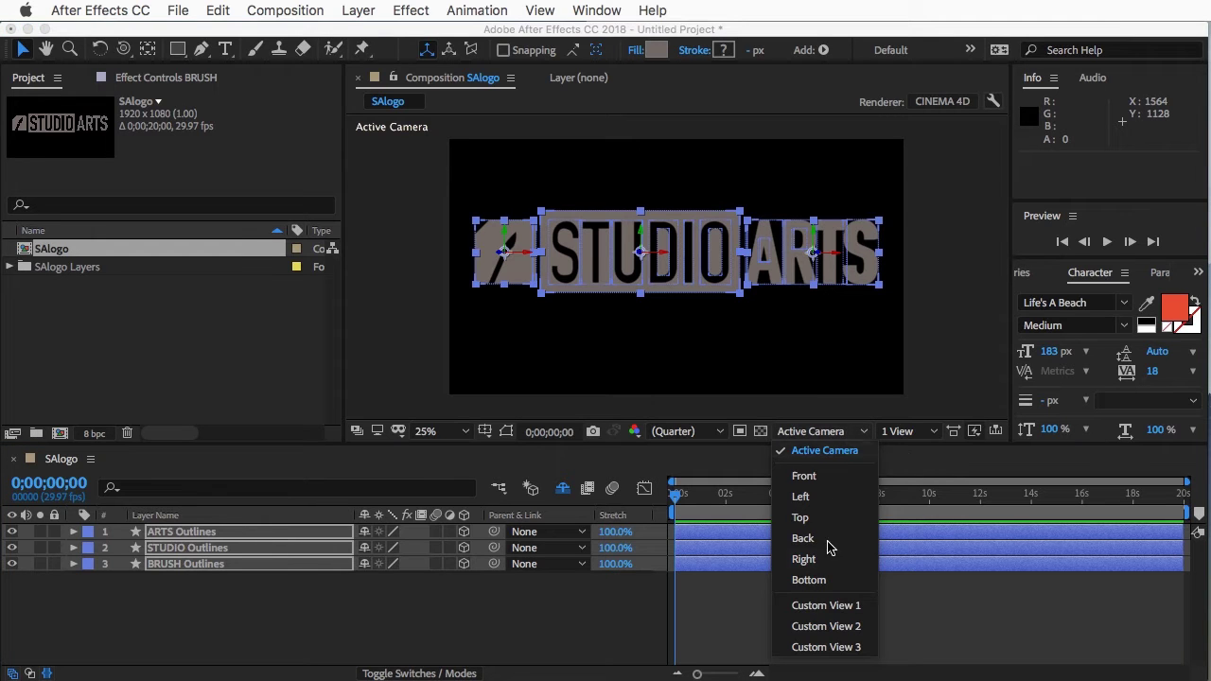
left_click(814, 607)
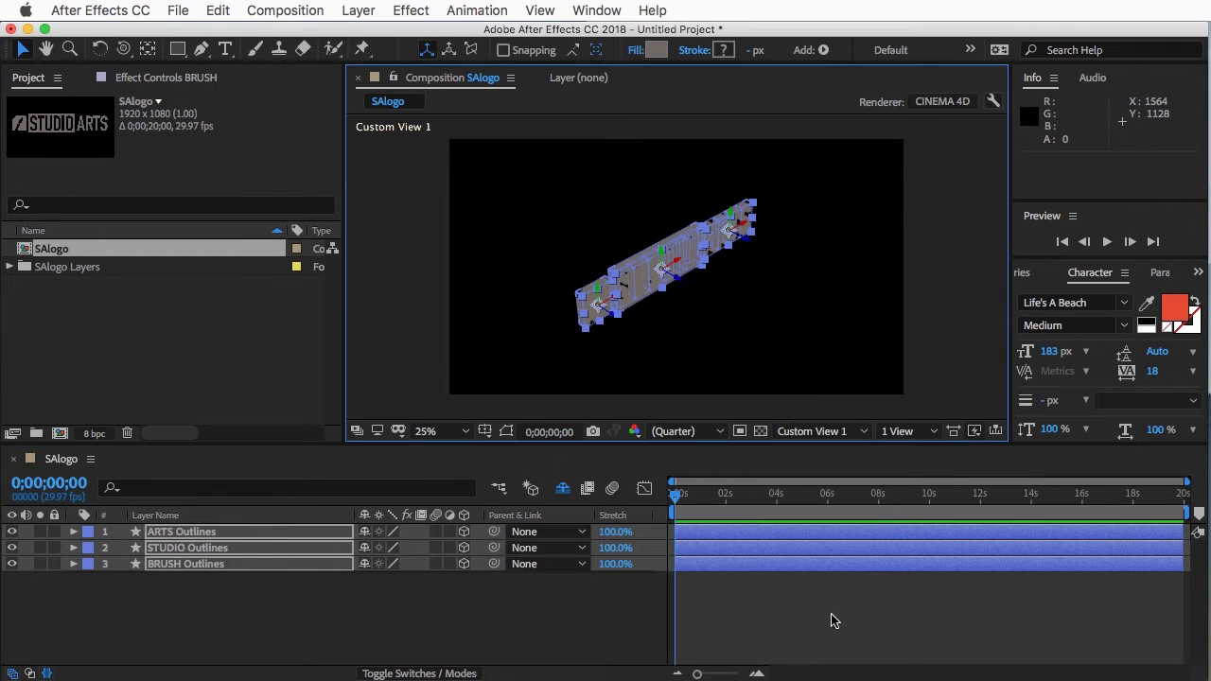
scroll(663, 250, "up", 2)
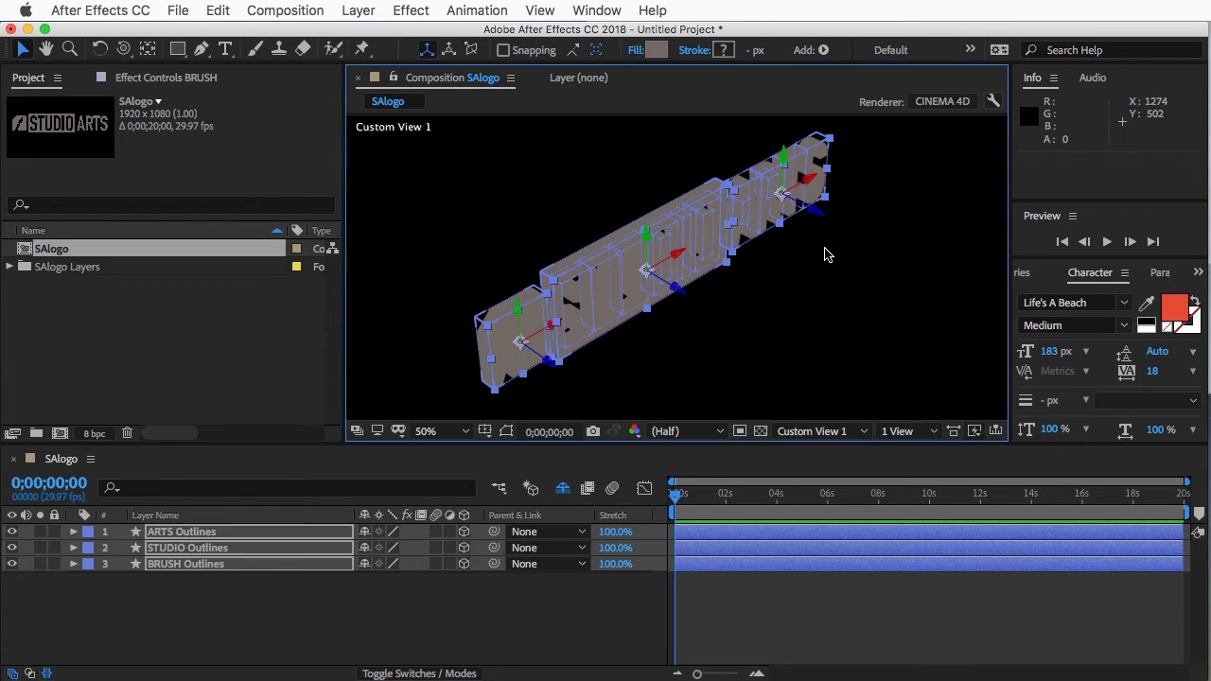
Switch the composition to the Top view and add a white Point light with 100% intensity
left_click(851, 432)
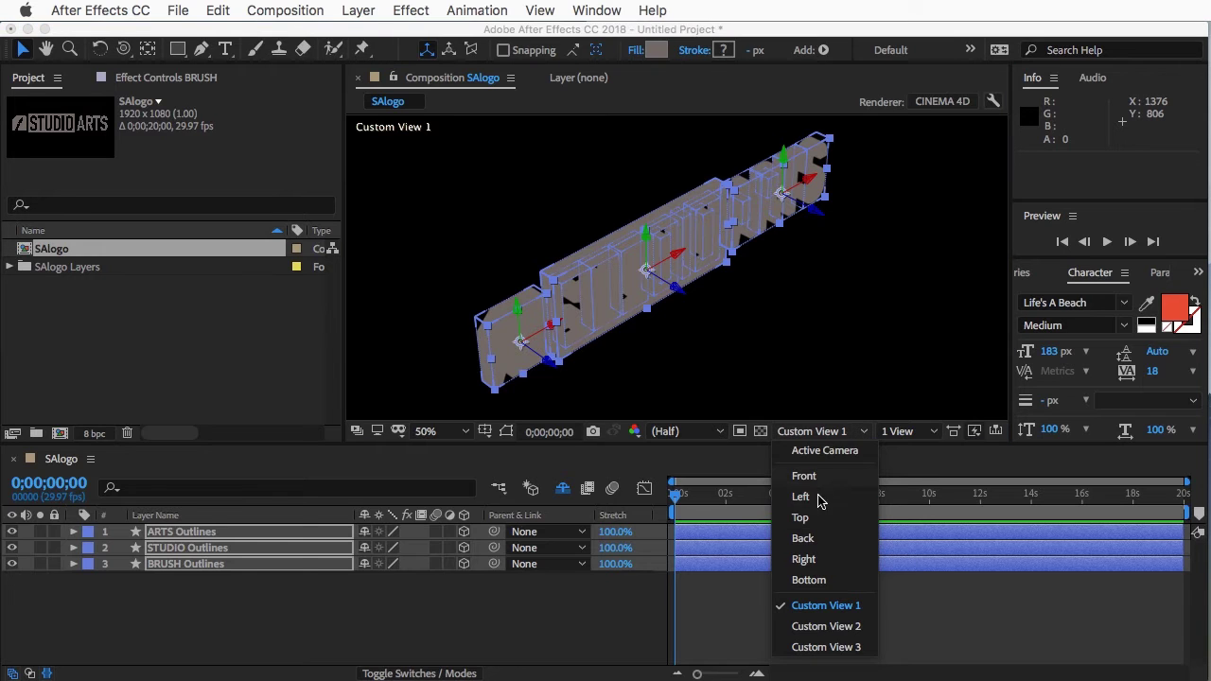
left_click(800, 519)
key("comma")
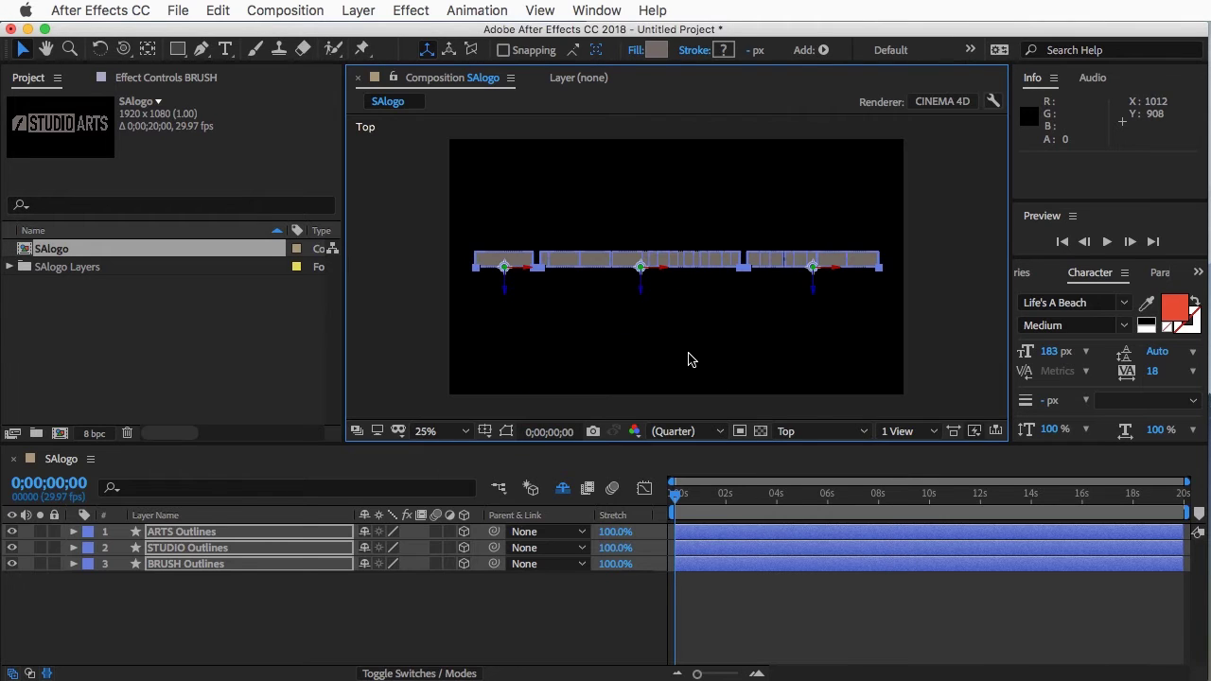
key("comma")
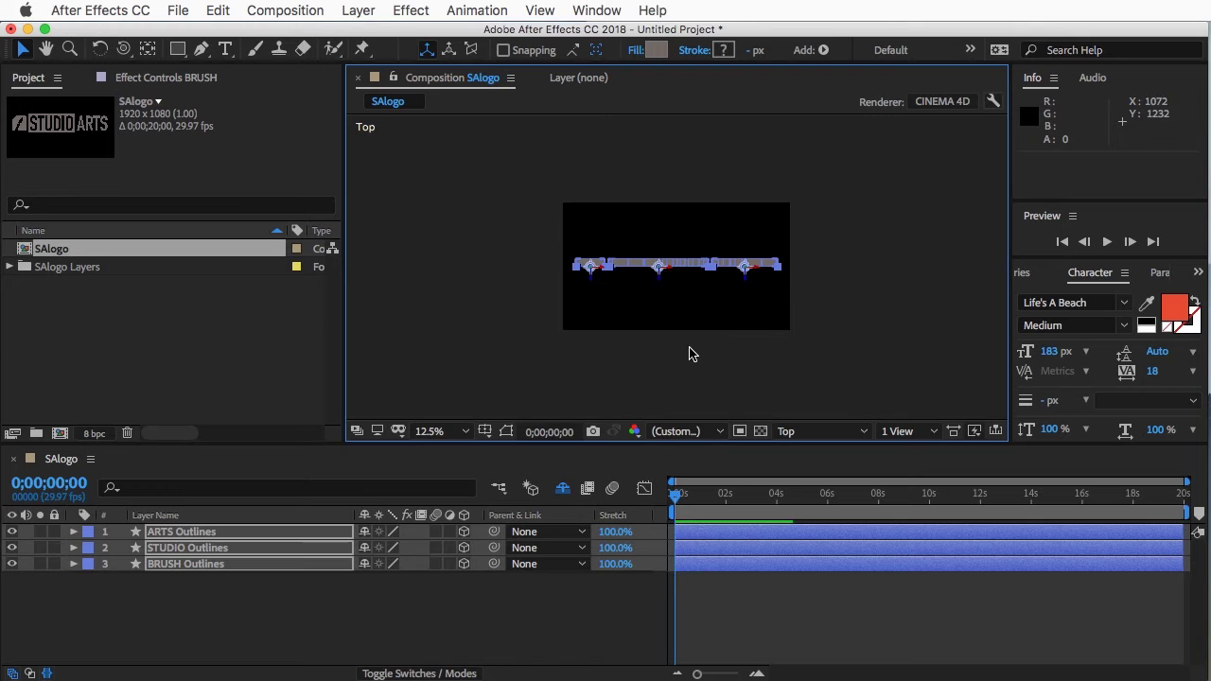
left_click(359, 11)
mouse_move(369, 34)
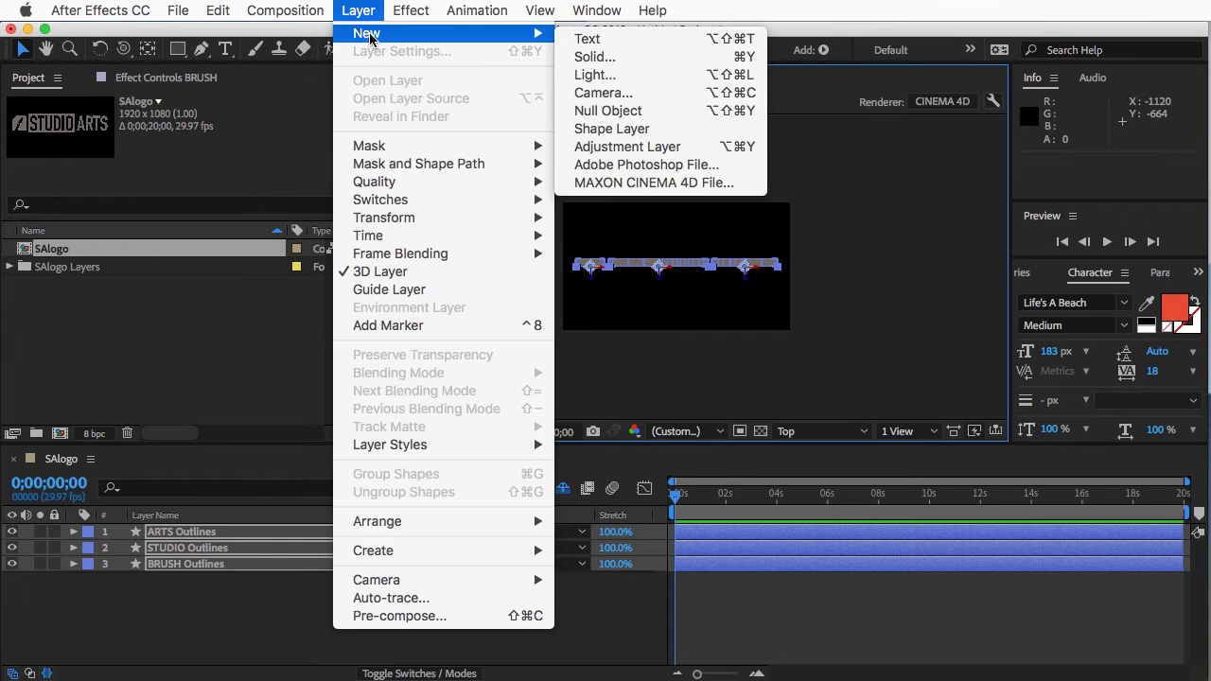
left_click(591, 74)
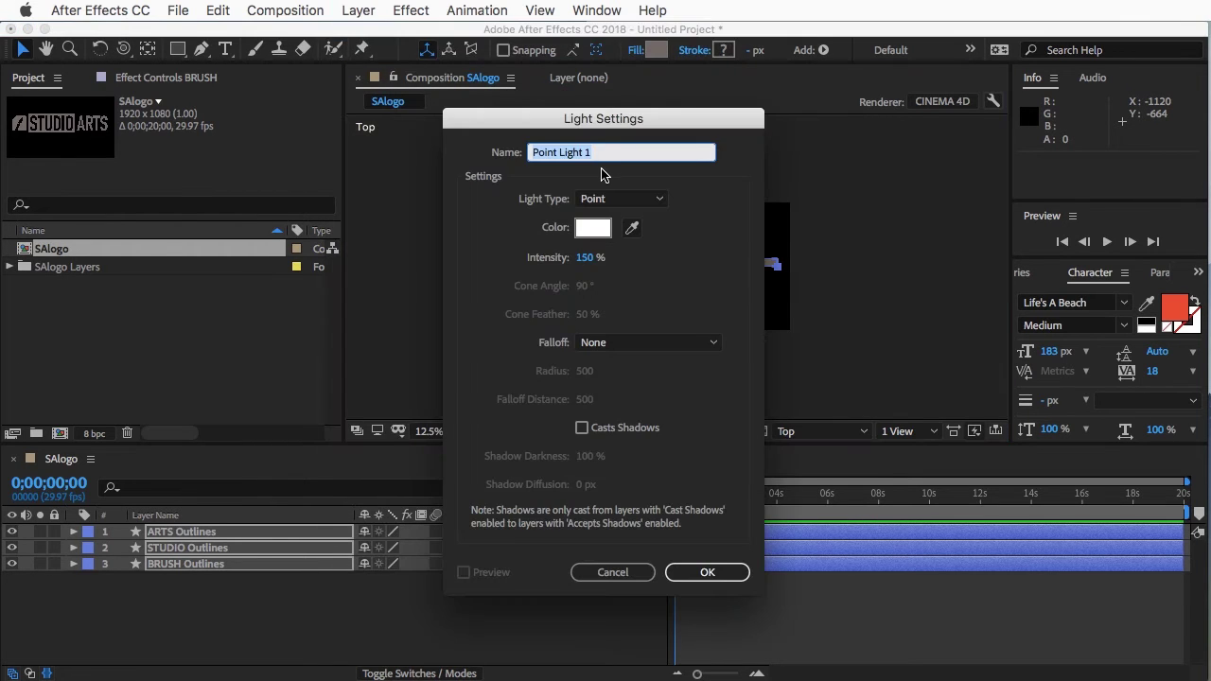
left_click(624, 202)
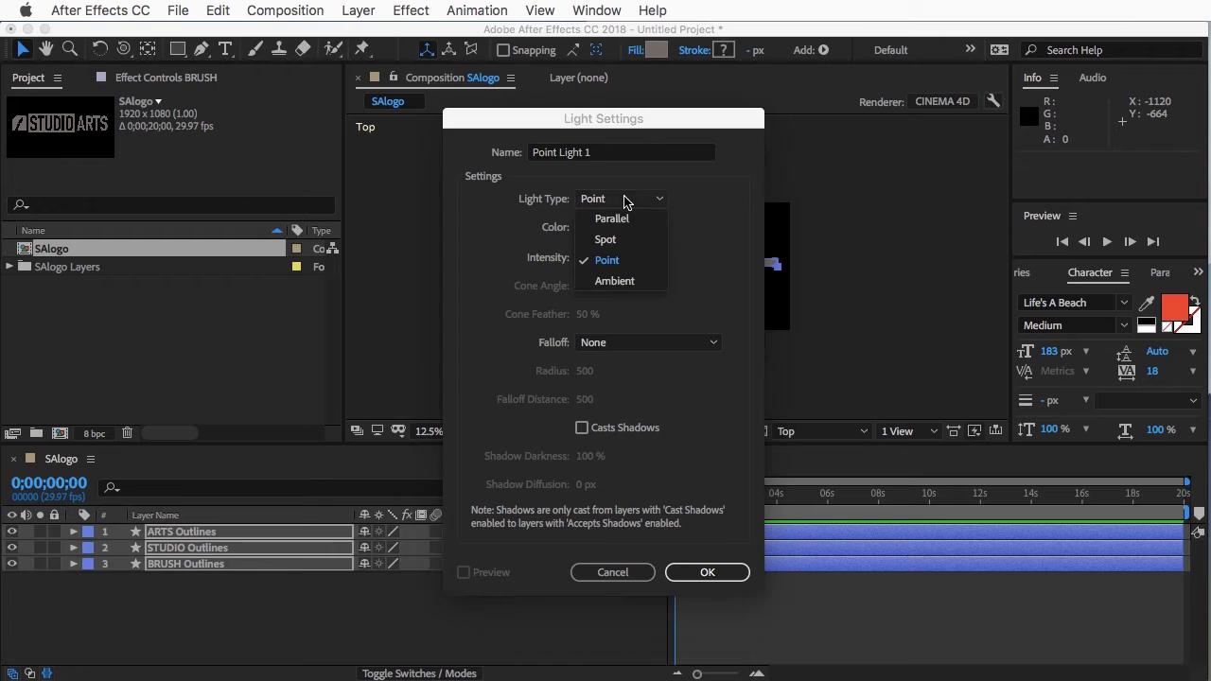
left_click(611, 262)
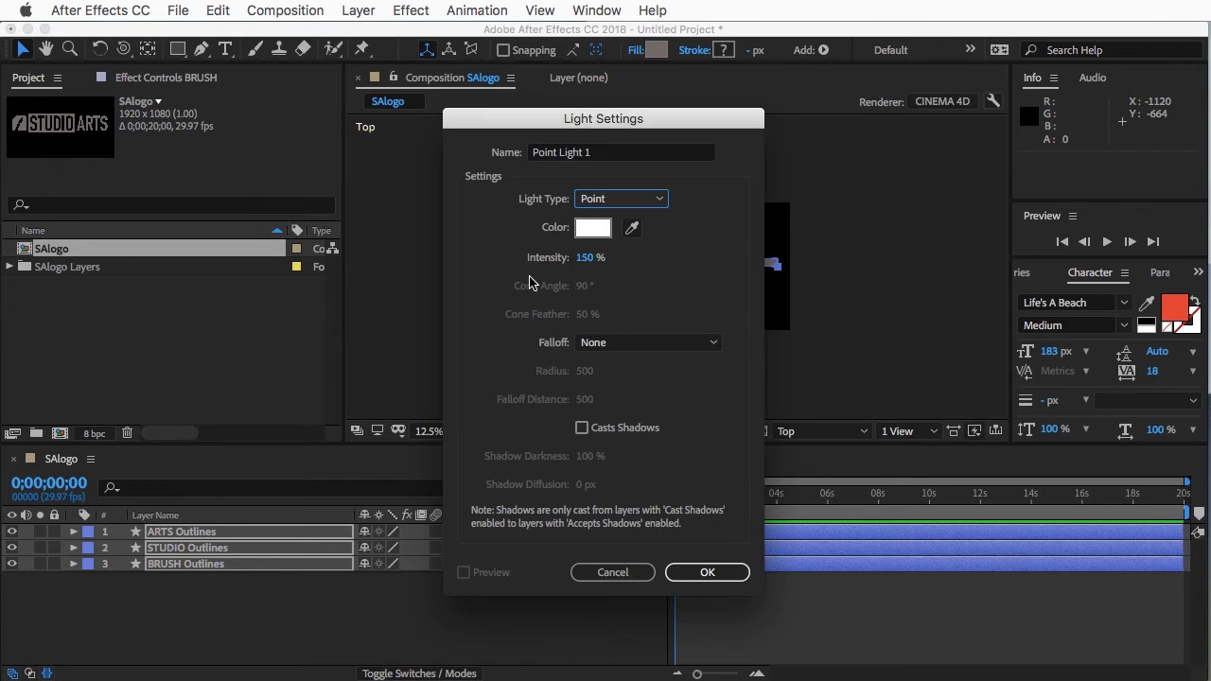
left_click(600, 265)
type("1")
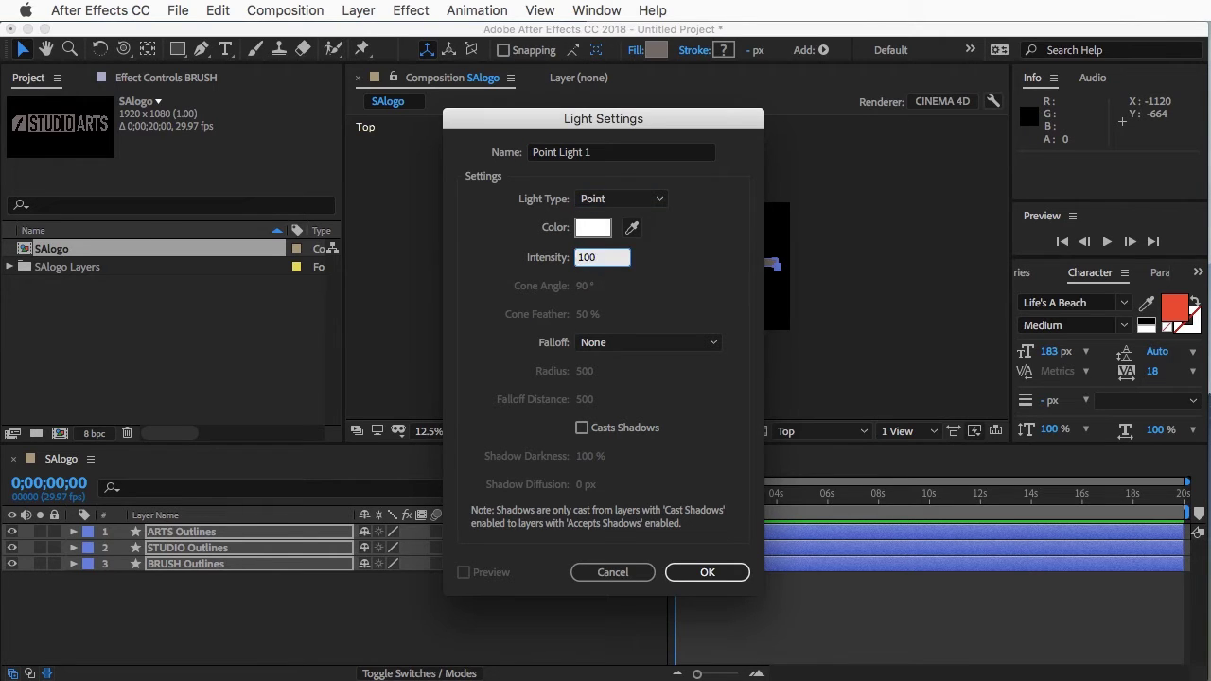
type("00")
left_click(708, 573)
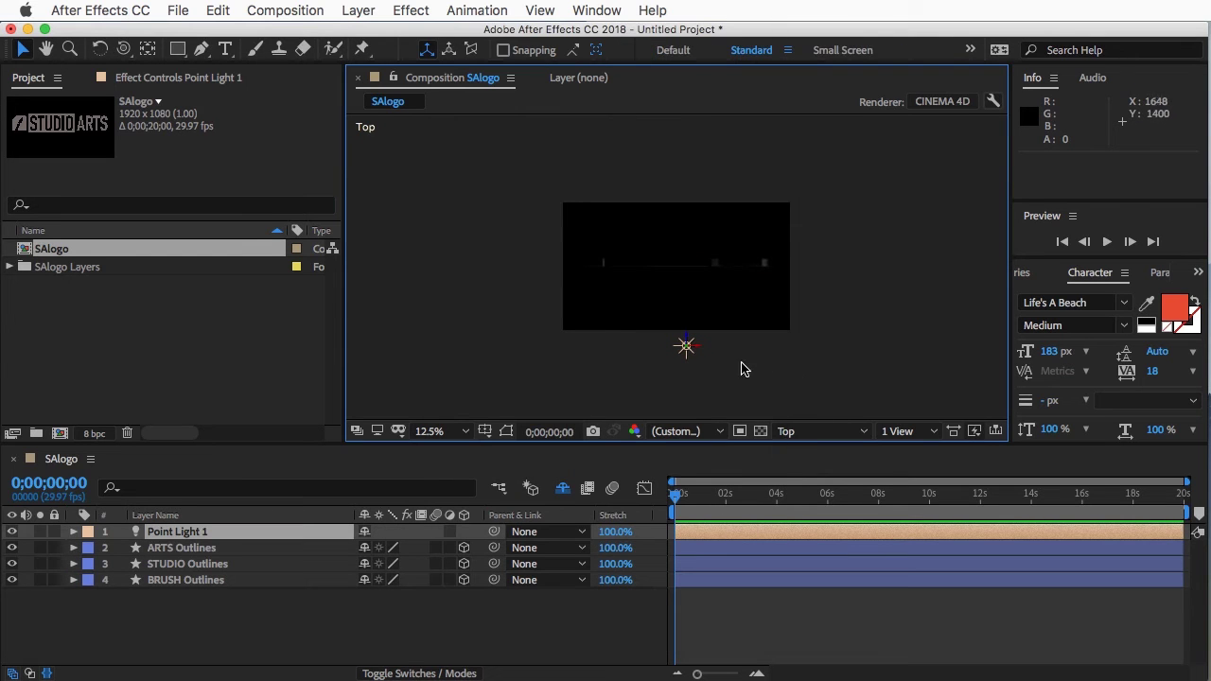
Reposition the point light and duplicate it twice, placing one light beyond each end of the logo and one in front of its centre
left_click_drag(686, 348, 673, 318)
key("ctrl+d")
key("ctrl+d")
key("Return")
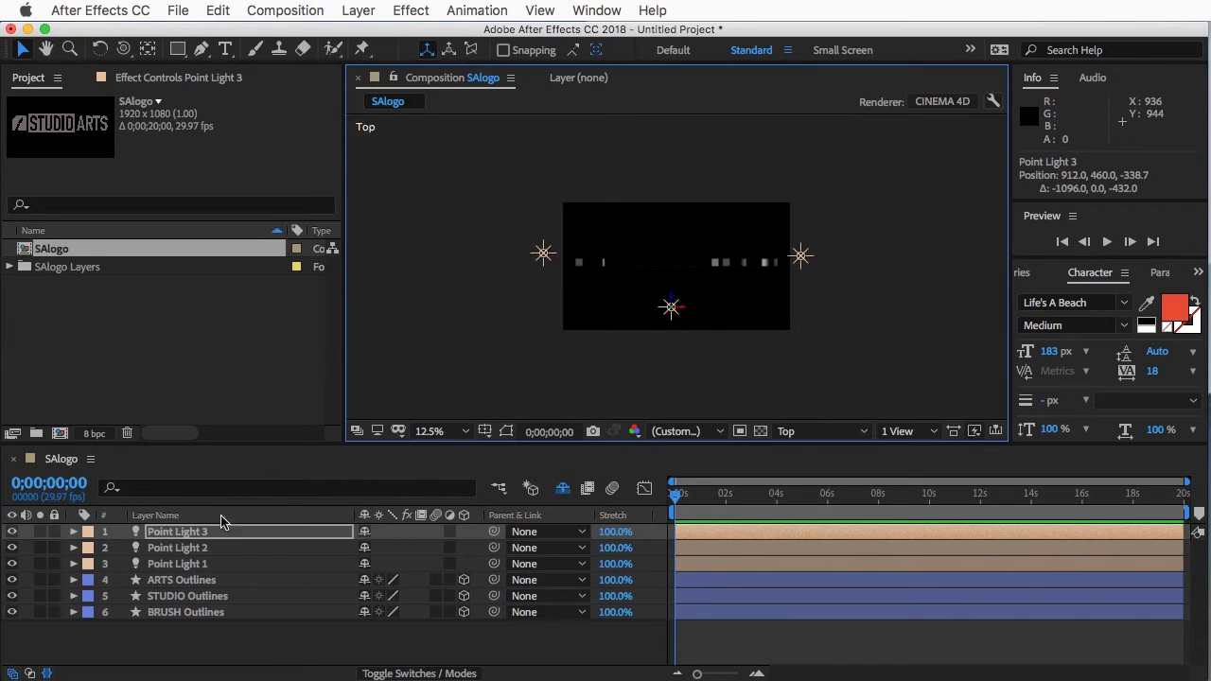
Set the intensity of Point Light 3, in front of the logo, to 15%
double_click(191, 532)
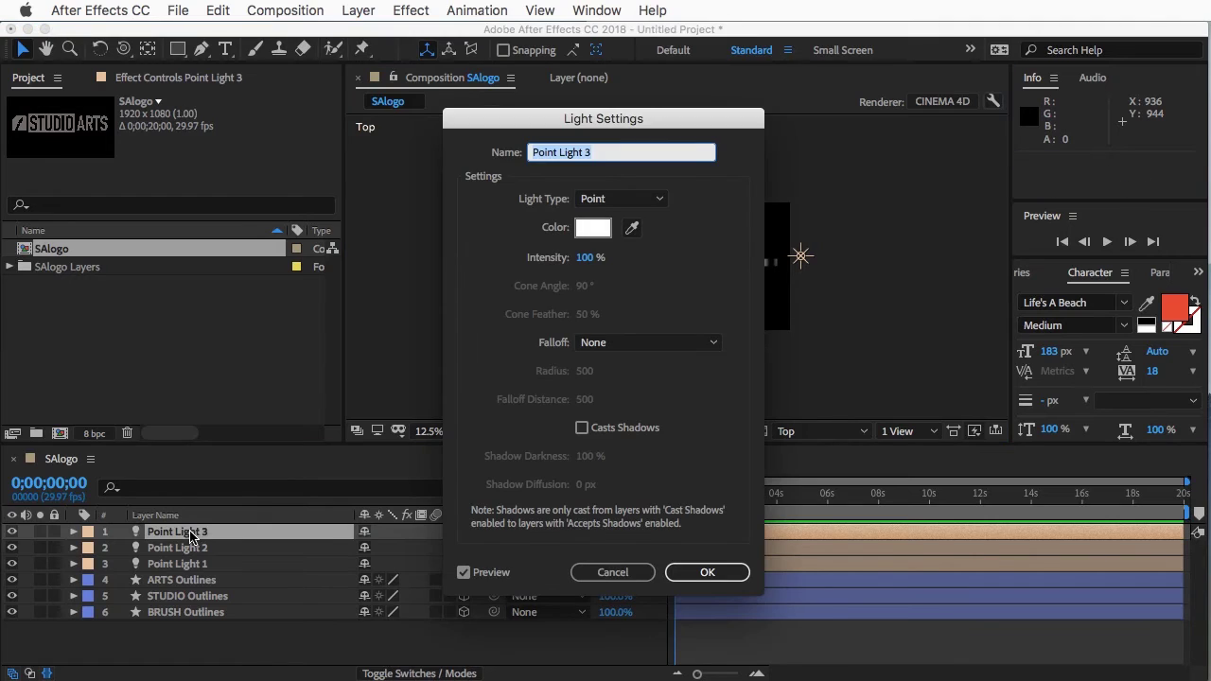
left_click(590, 257)
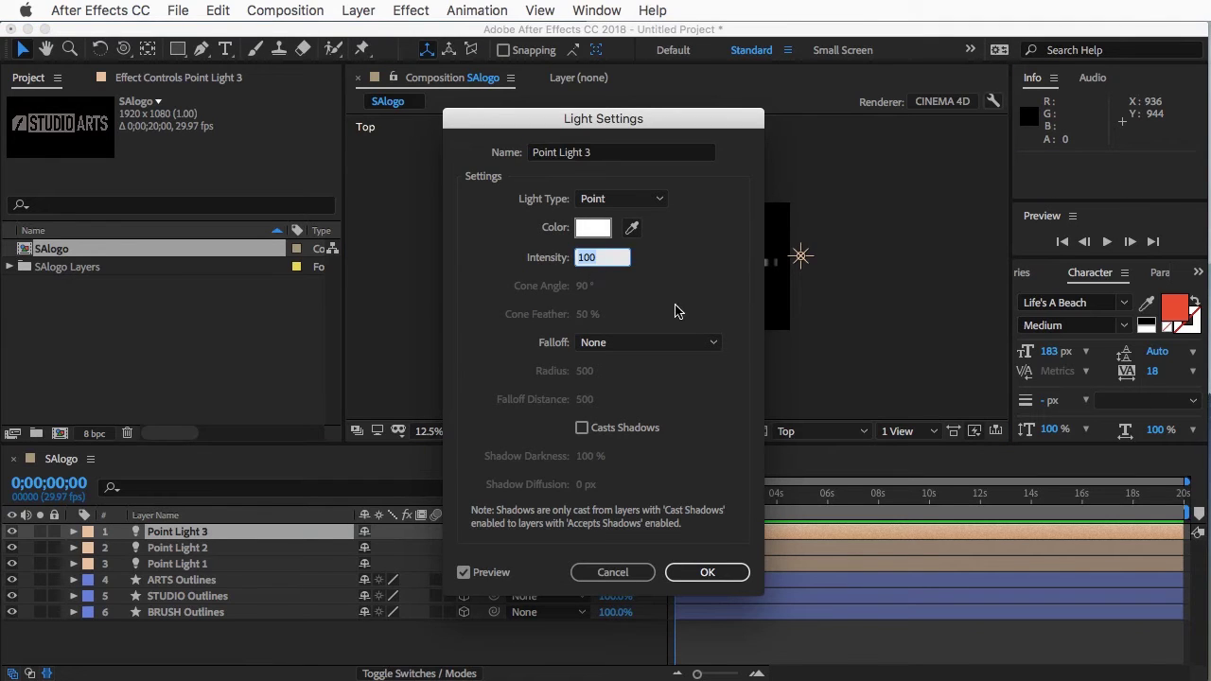
type("15")
left_click(708, 572)
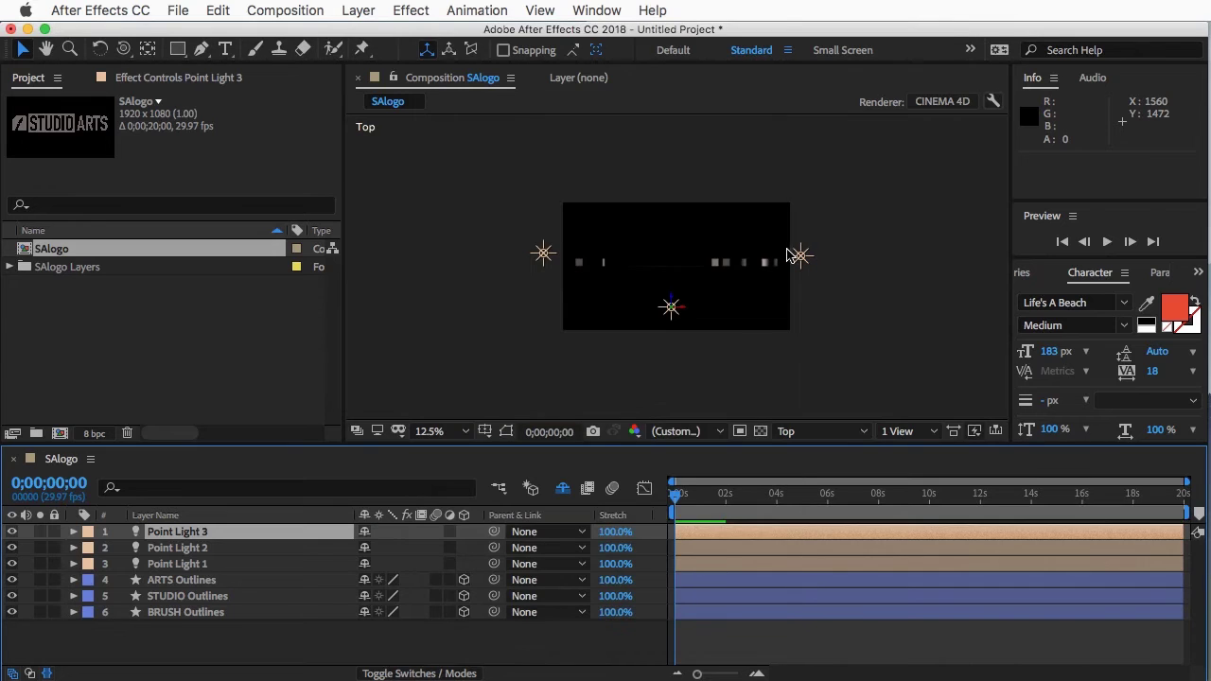
Examine the lit 3D logo from the Active Camera view and from Custom View 1
left_click(847, 435)
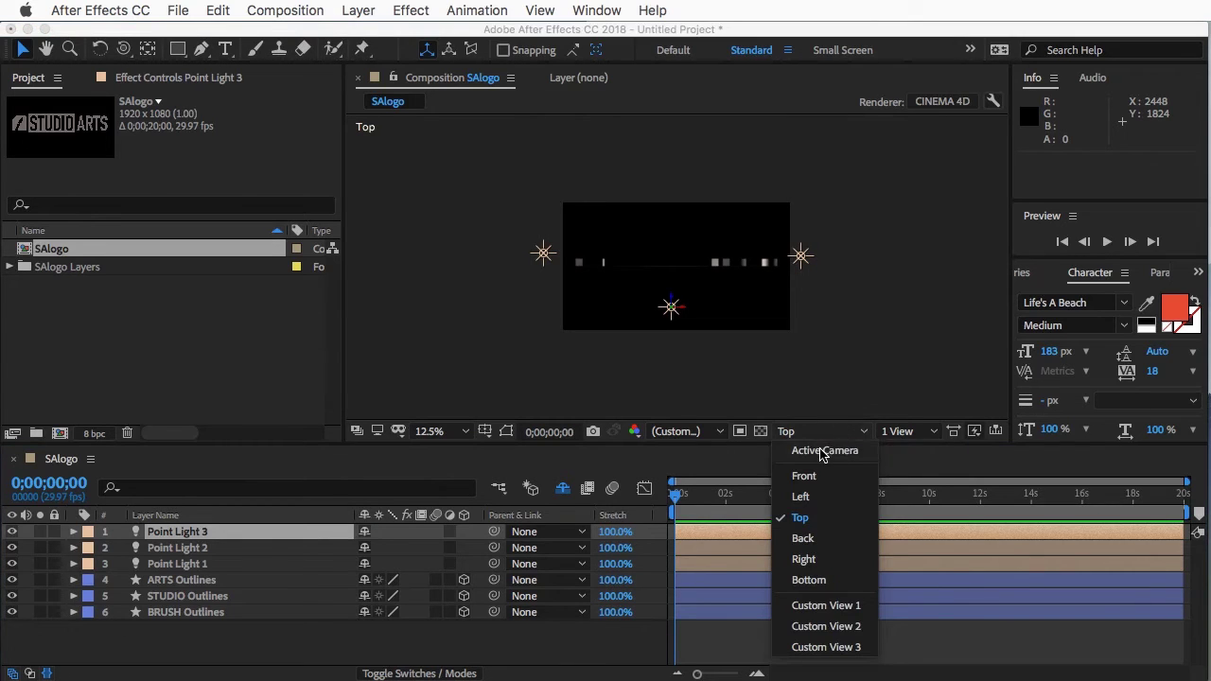
left_click(803, 450)
key("period")
left_click_drag(673, 239, 671, 265)
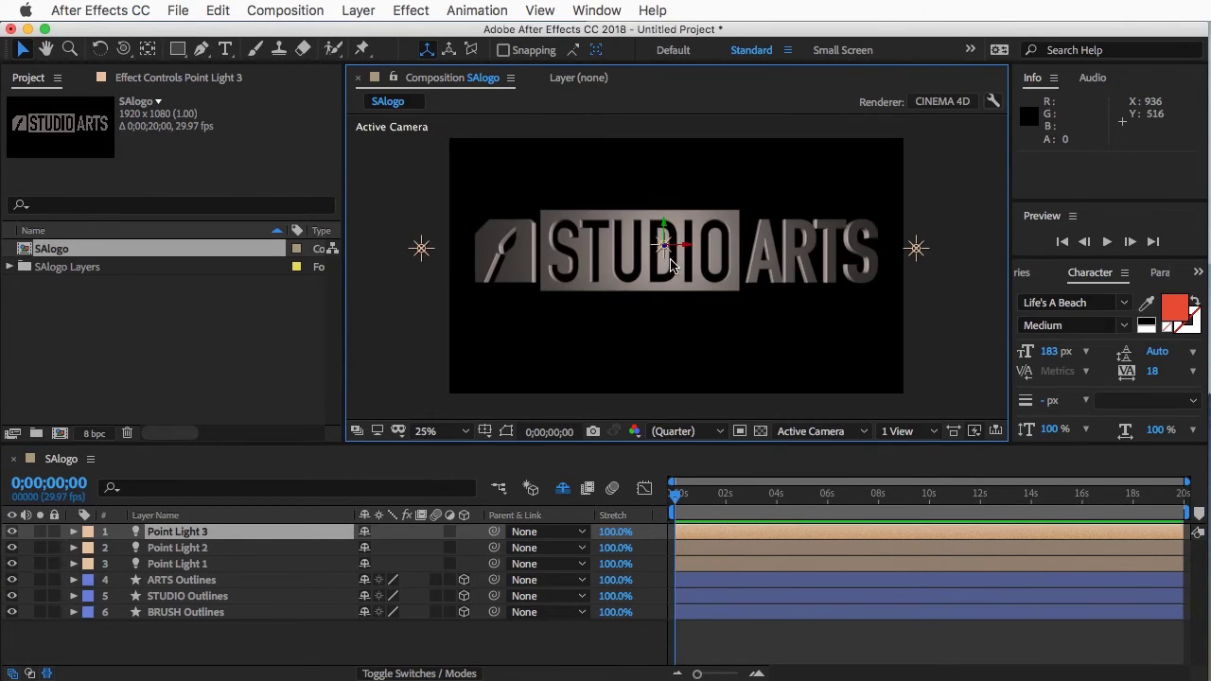
scroll(670, 265, "up", 2)
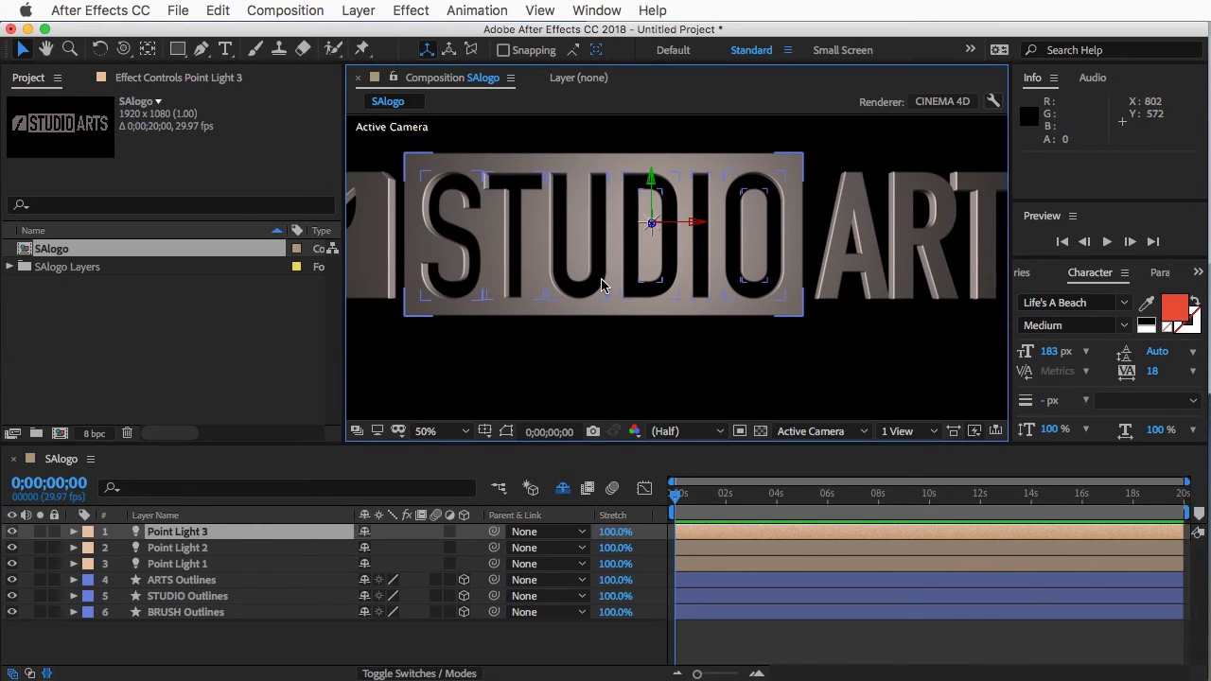
left_click(840, 433)
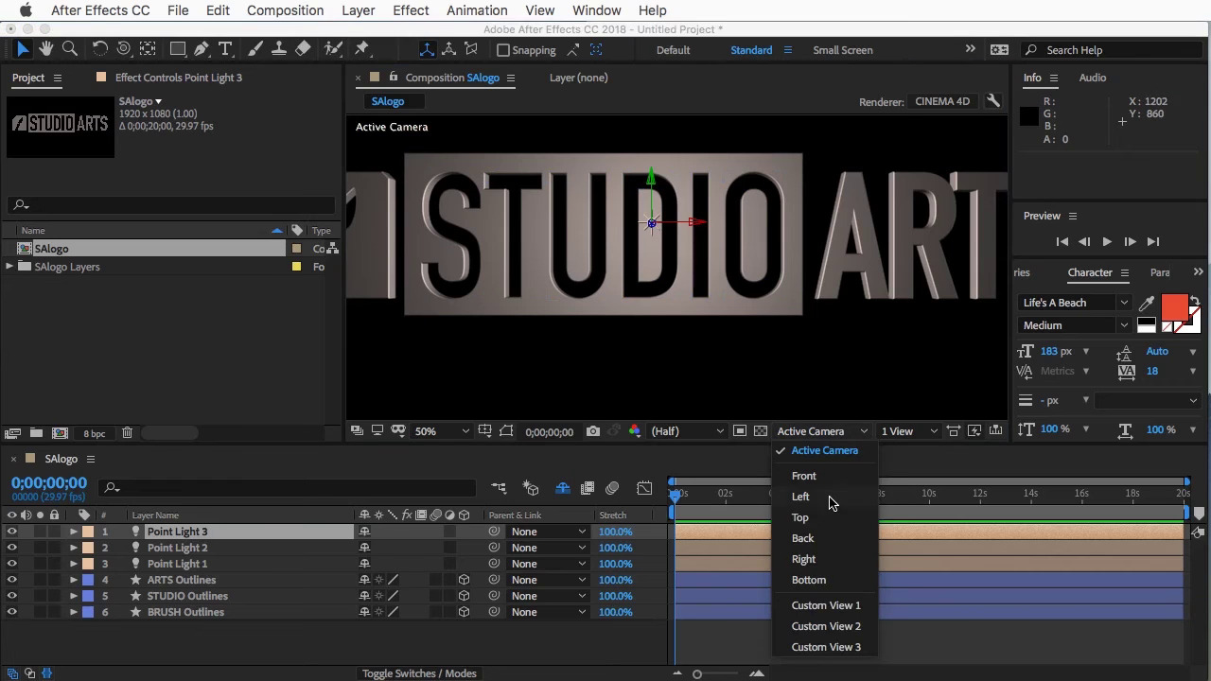
left_click(826, 605)
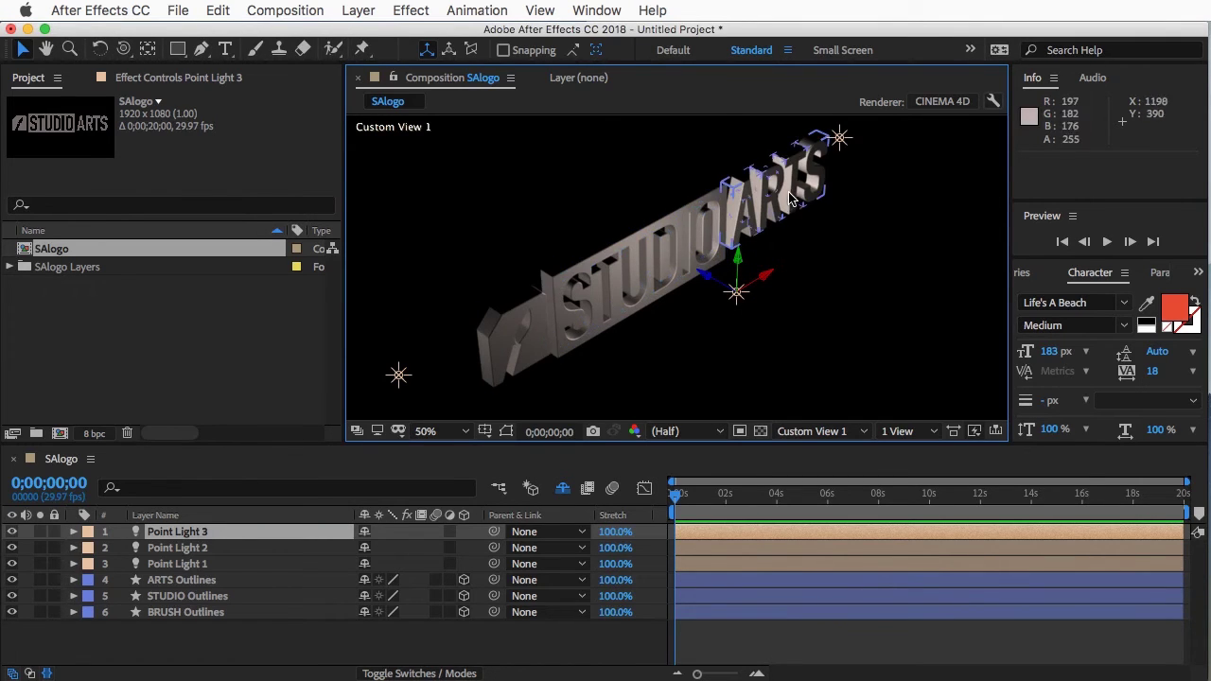
Select the outline layers one by one, then collapse the ARTS Outlines geometry options and expand its contents into the individual groups
left_click(195, 581)
left_click(187, 597)
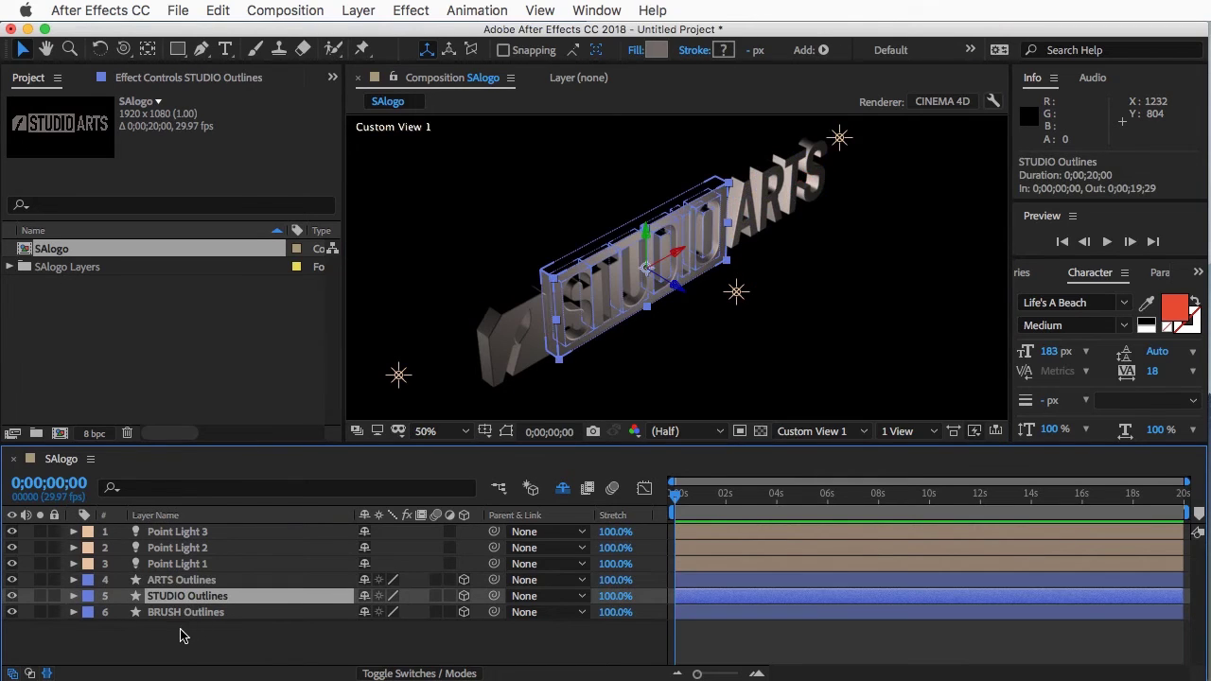
left_click(180, 614)
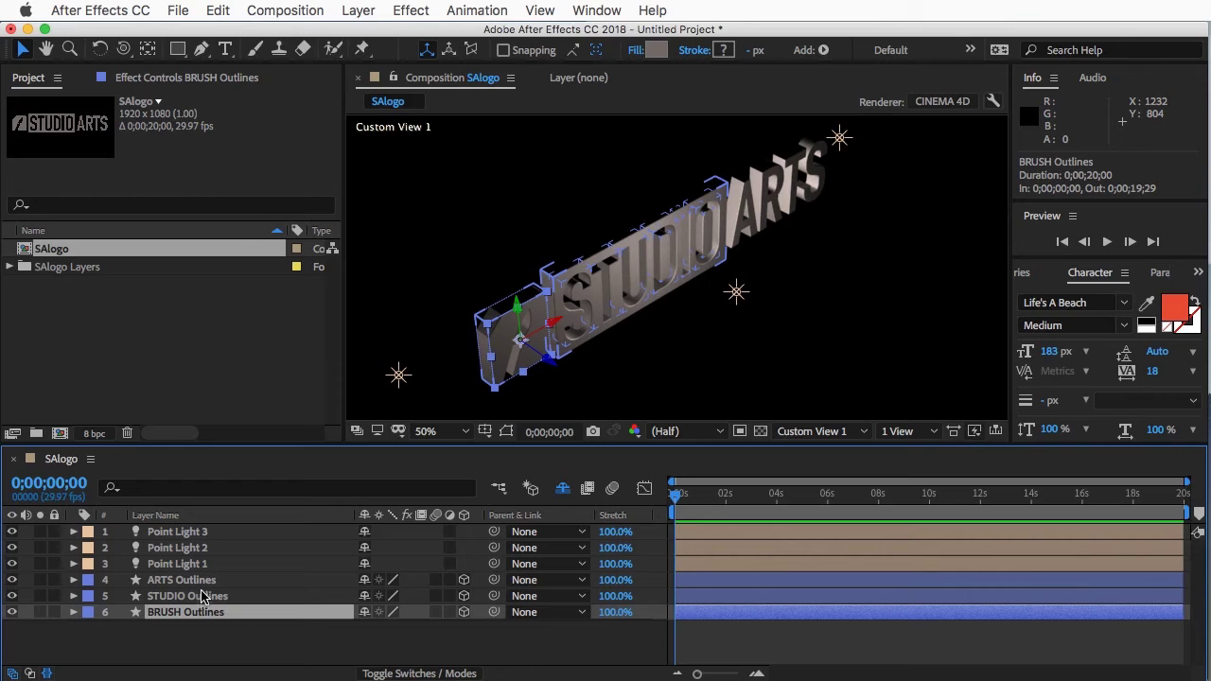
left_click(200, 582)
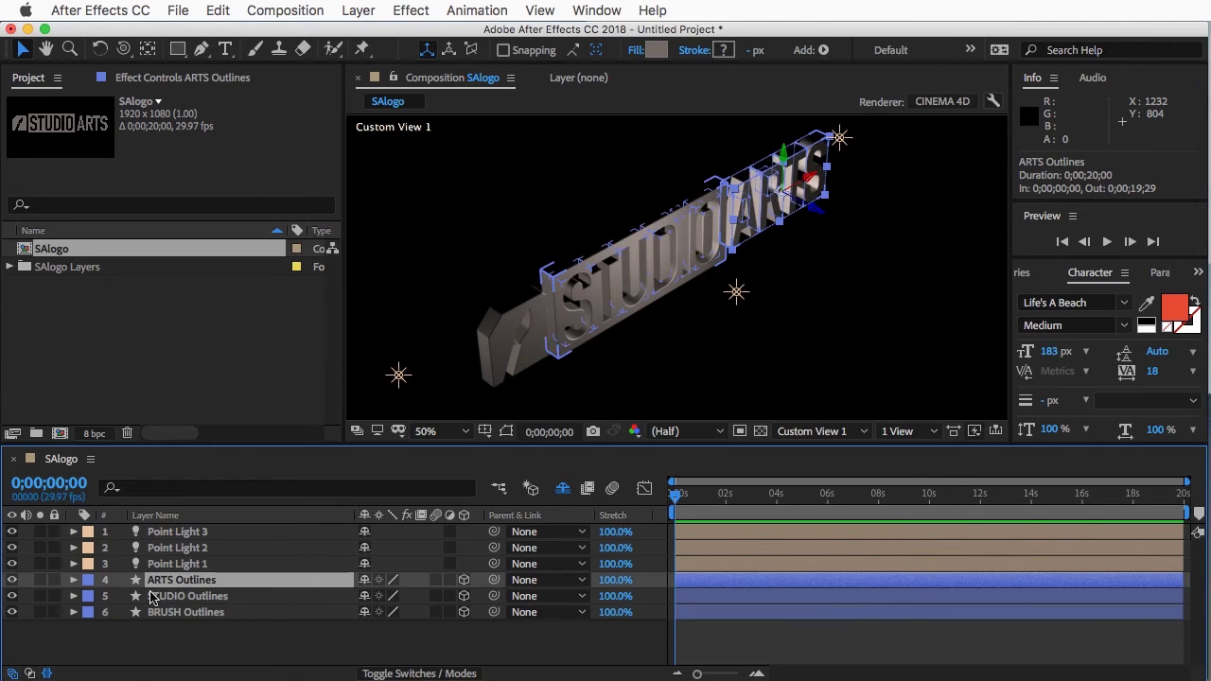
left_click(73, 580)
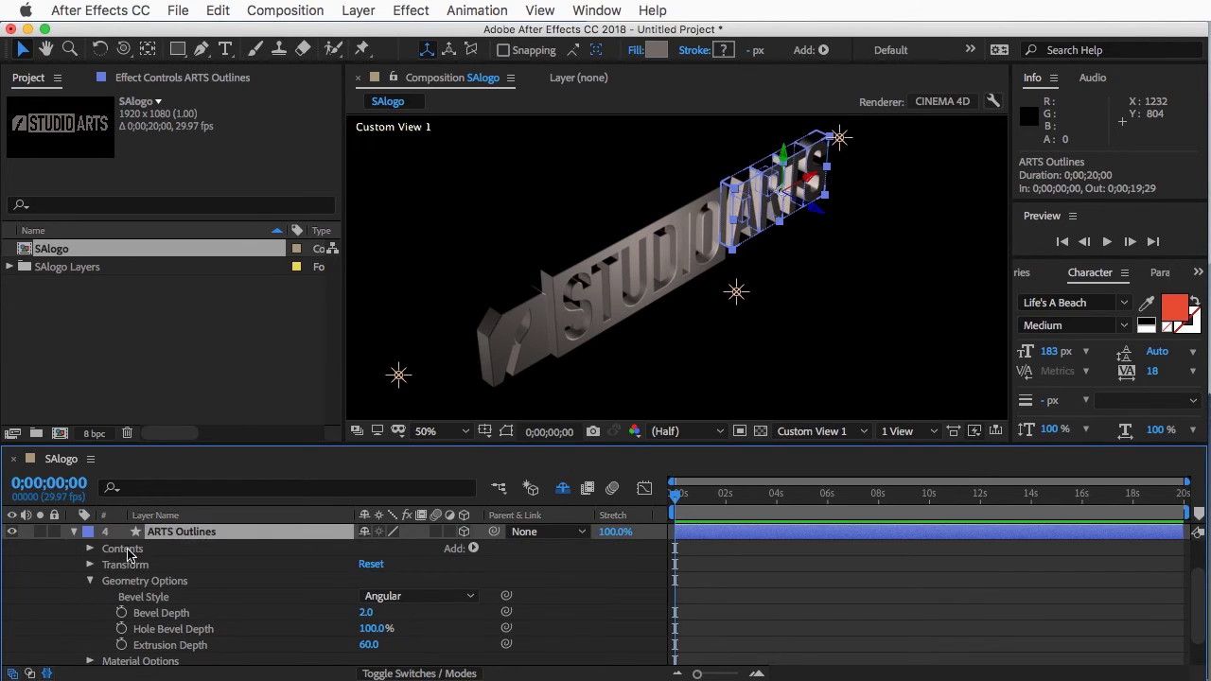
left_click(91, 581)
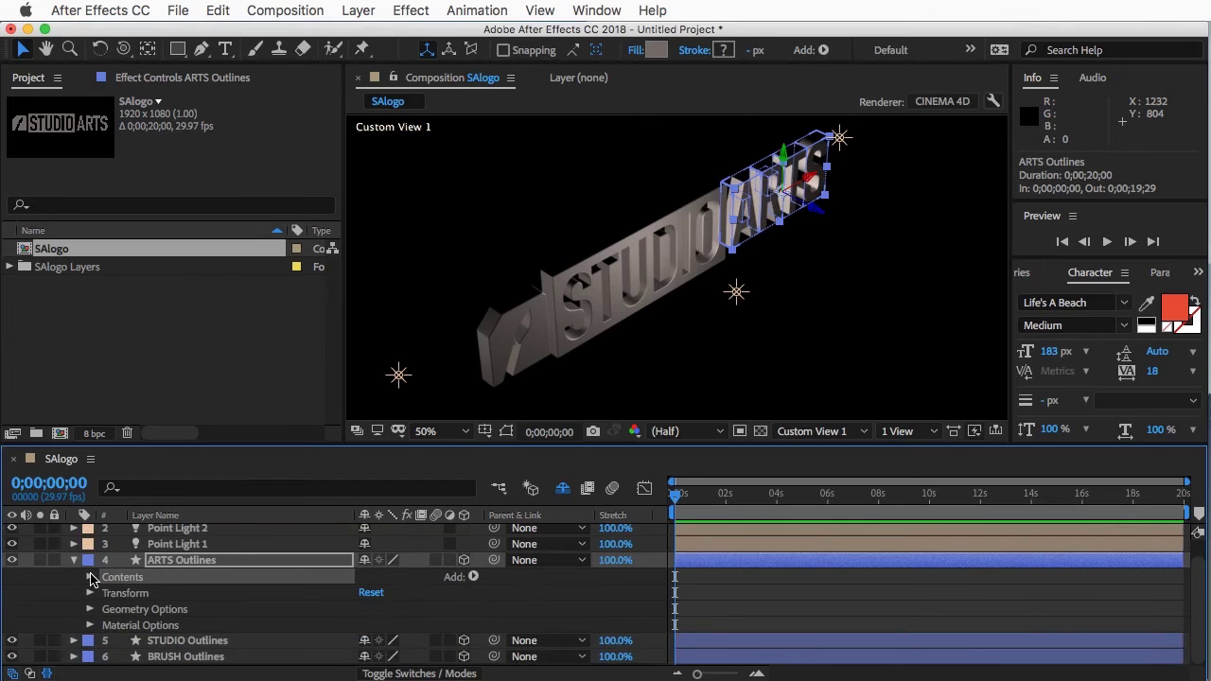
left_click(90, 577)
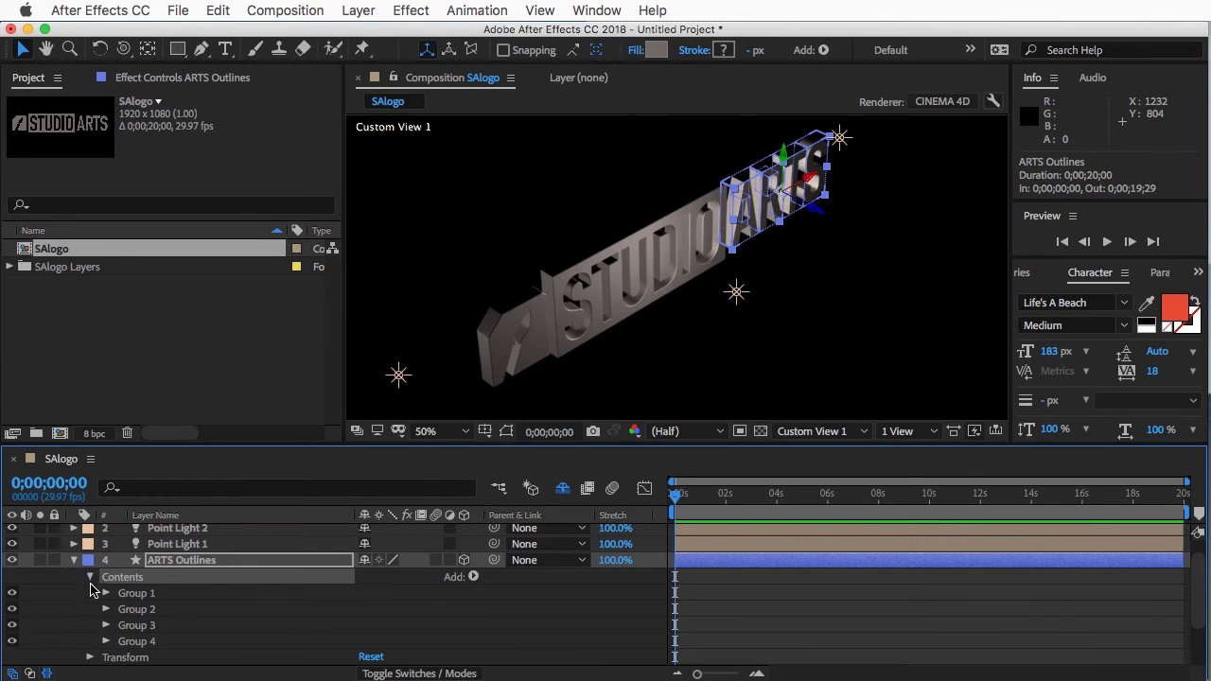
Check the Add options of ARTS Outlines, collapse that layer, and switch the composition view to Active Camera
left_click(474, 578)
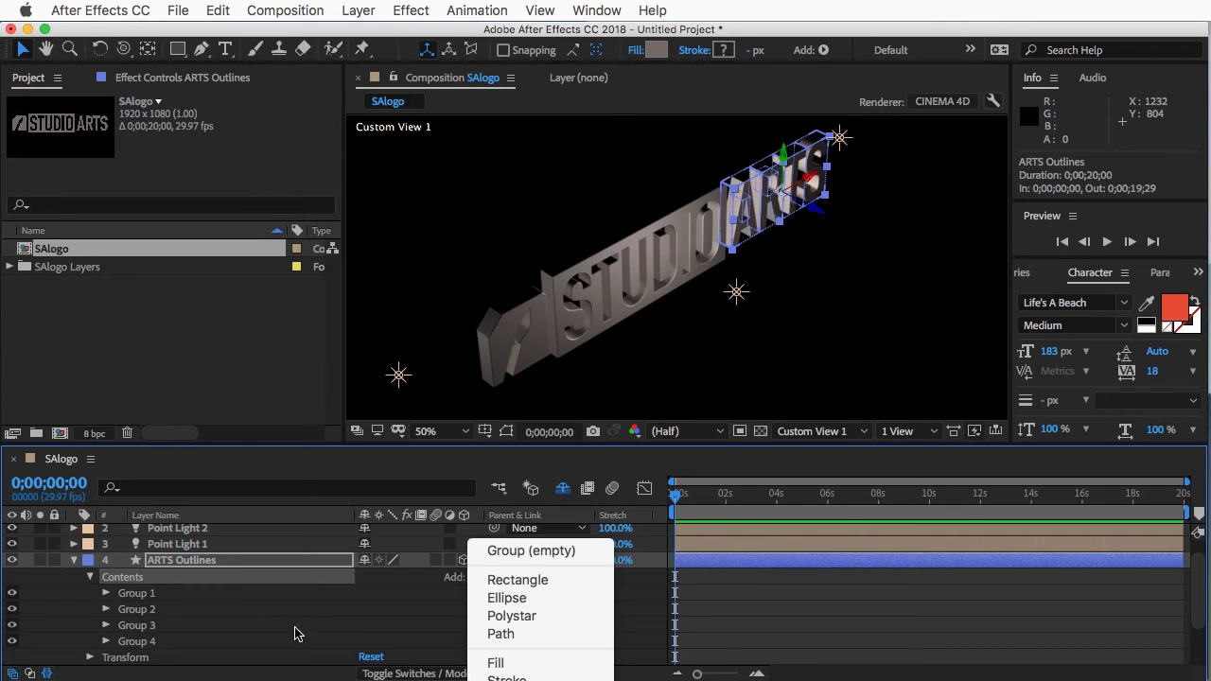
left_click(105, 571)
left_click(75, 561)
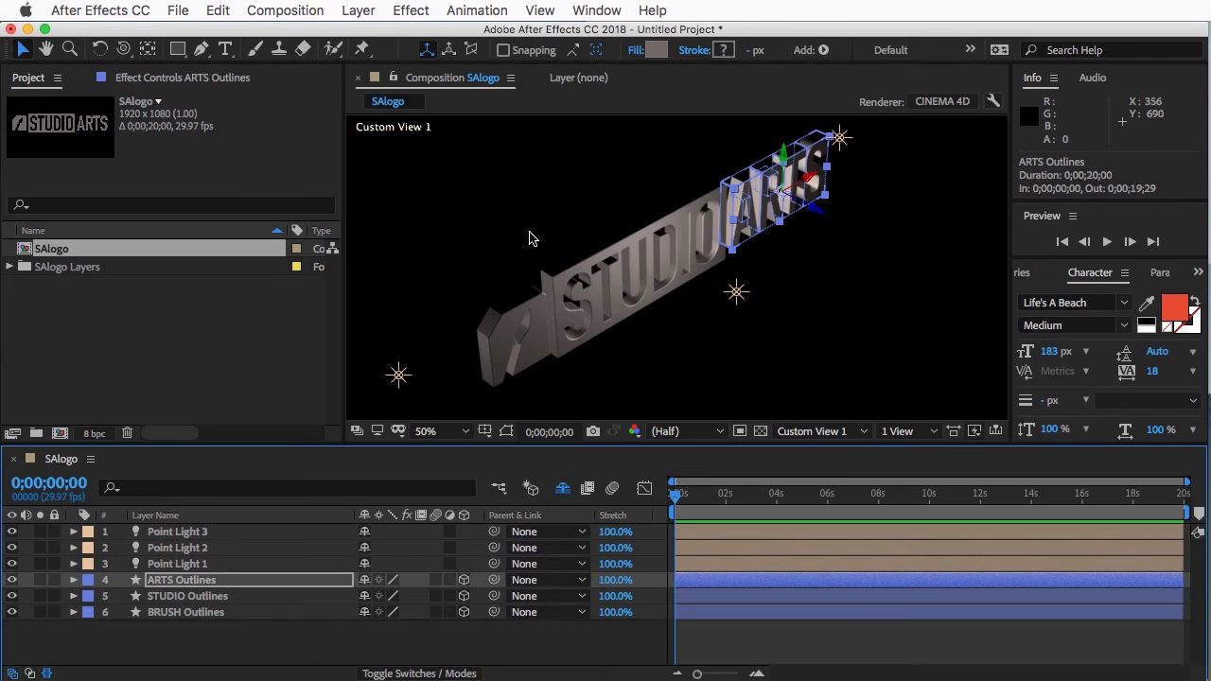
left_click(818, 432)
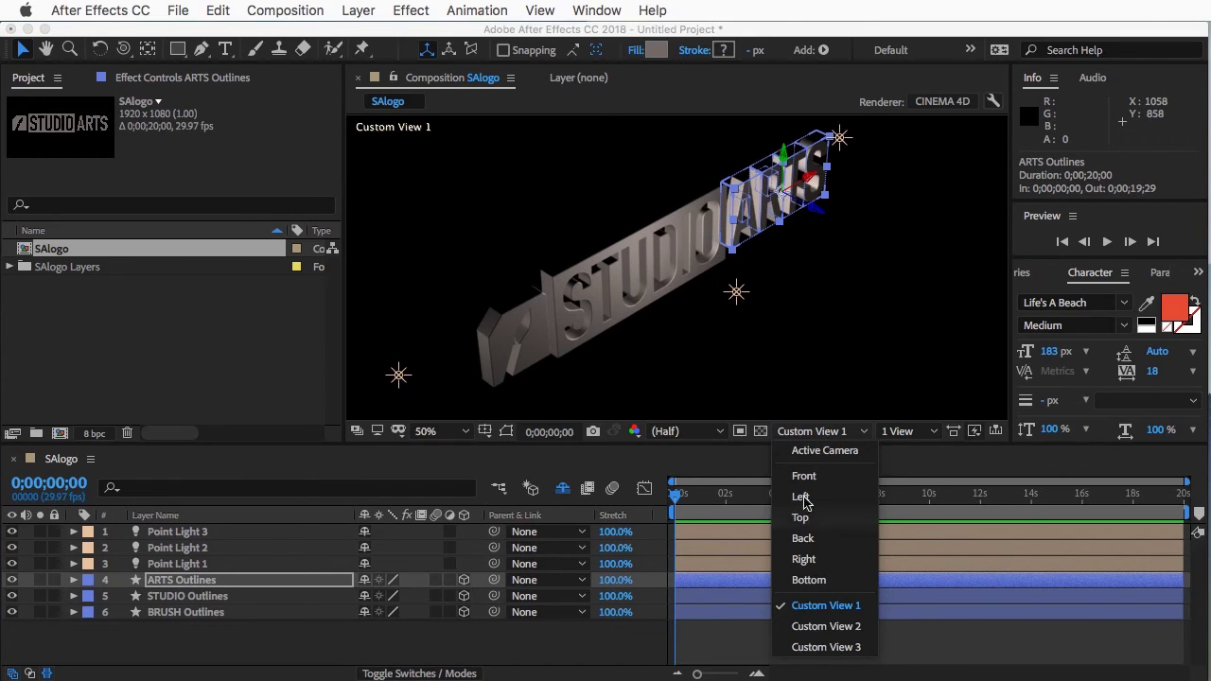
left_click(824, 453)
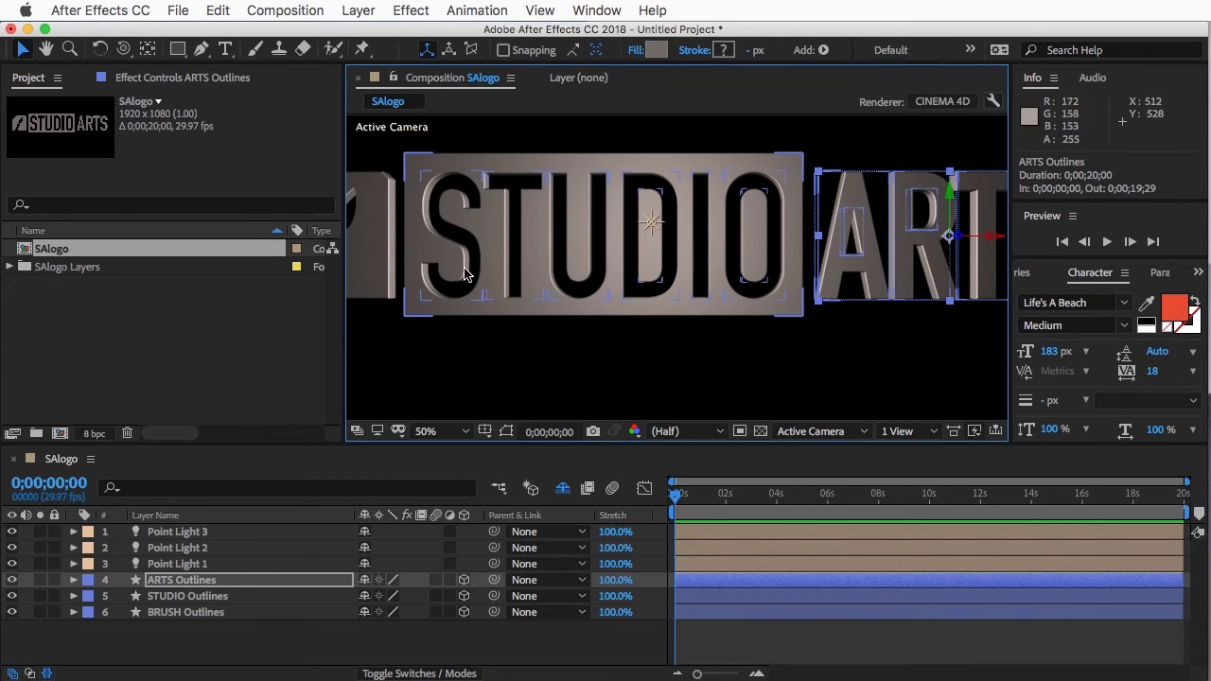
Select the STUDIO Outlines layer and expand its contents down to the individual paths of Group 1
left_click(190, 598, "shift")
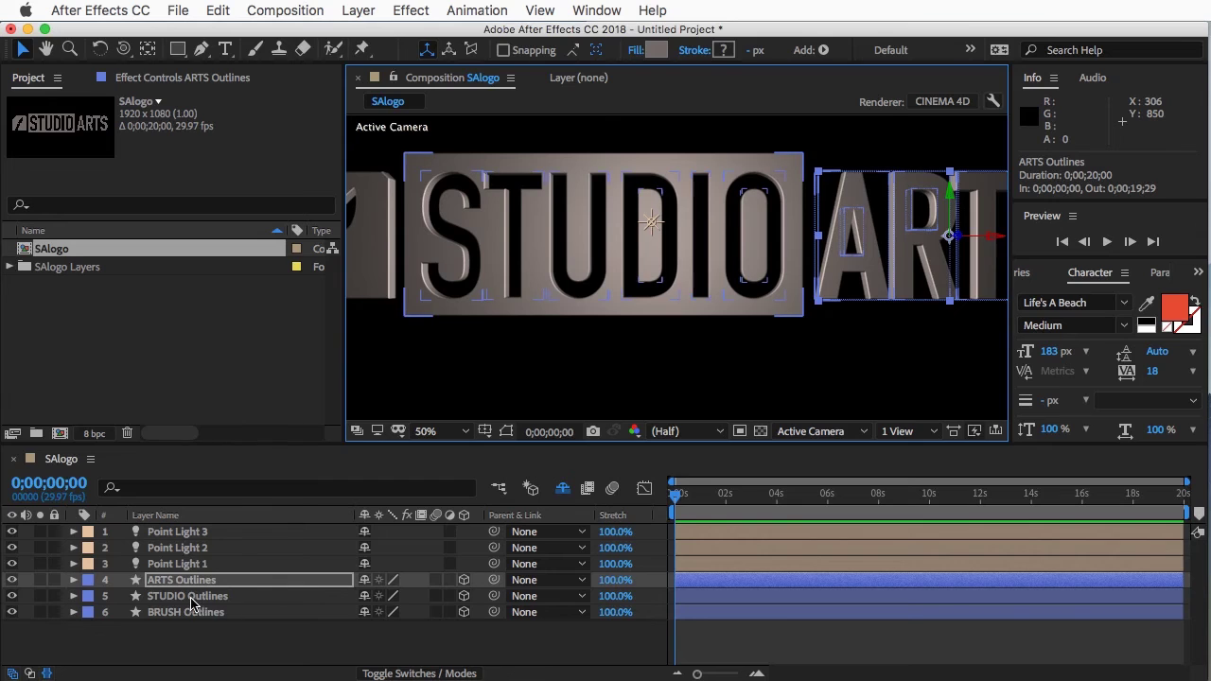
left_click(187, 599)
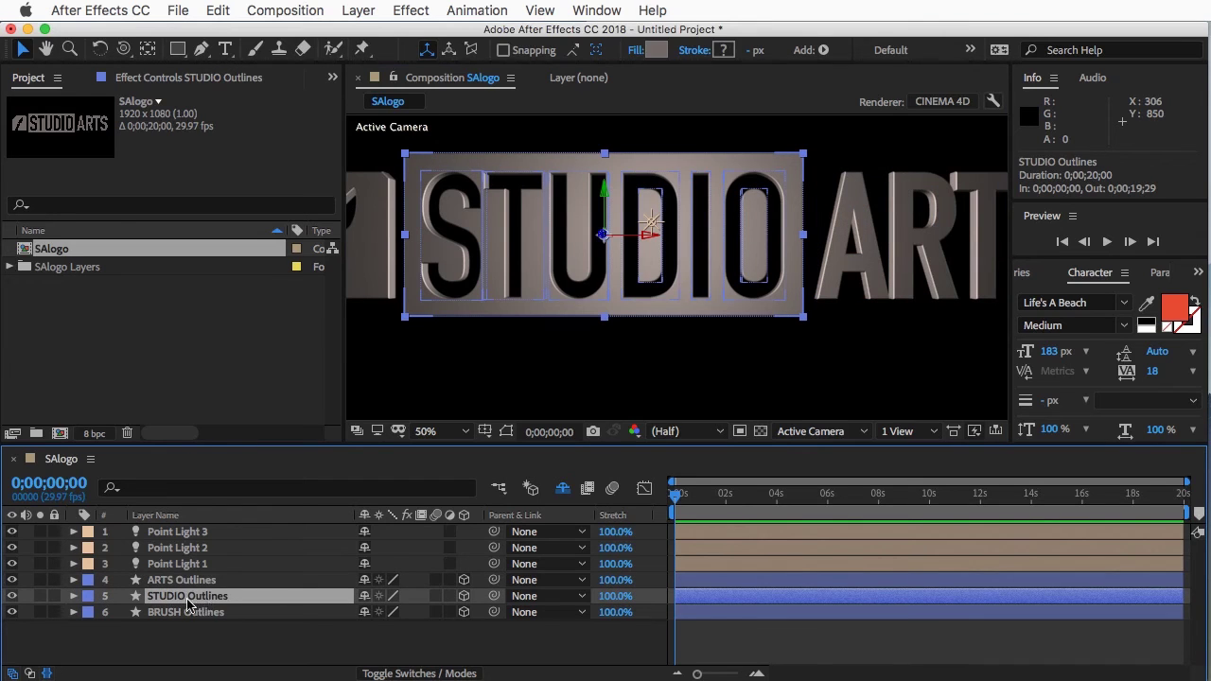
left_click(73, 596)
left_click(118, 611)
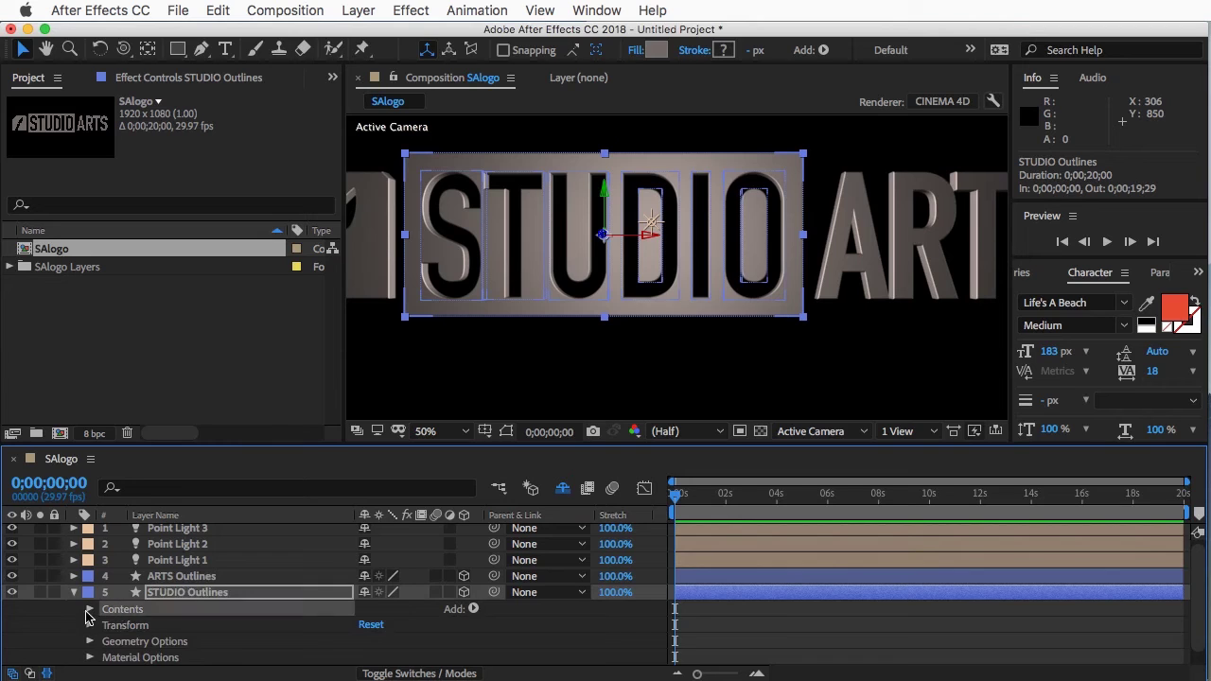
left_click(90, 609)
left_click(121, 630)
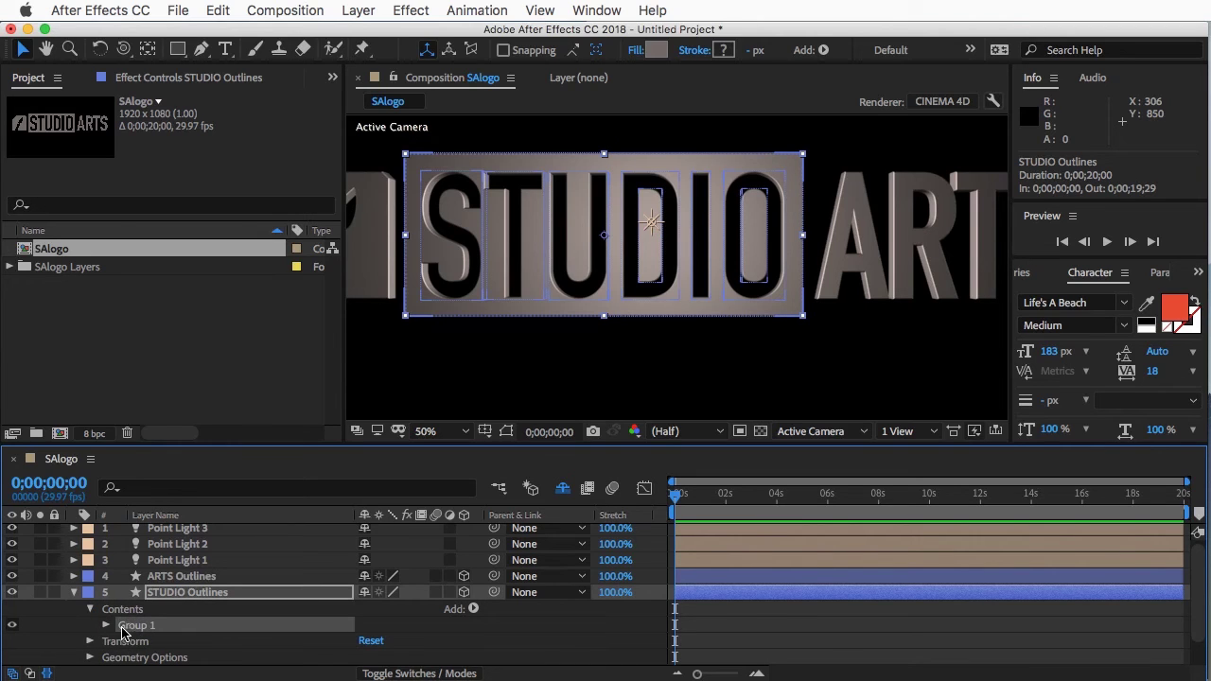
left_click(106, 626)
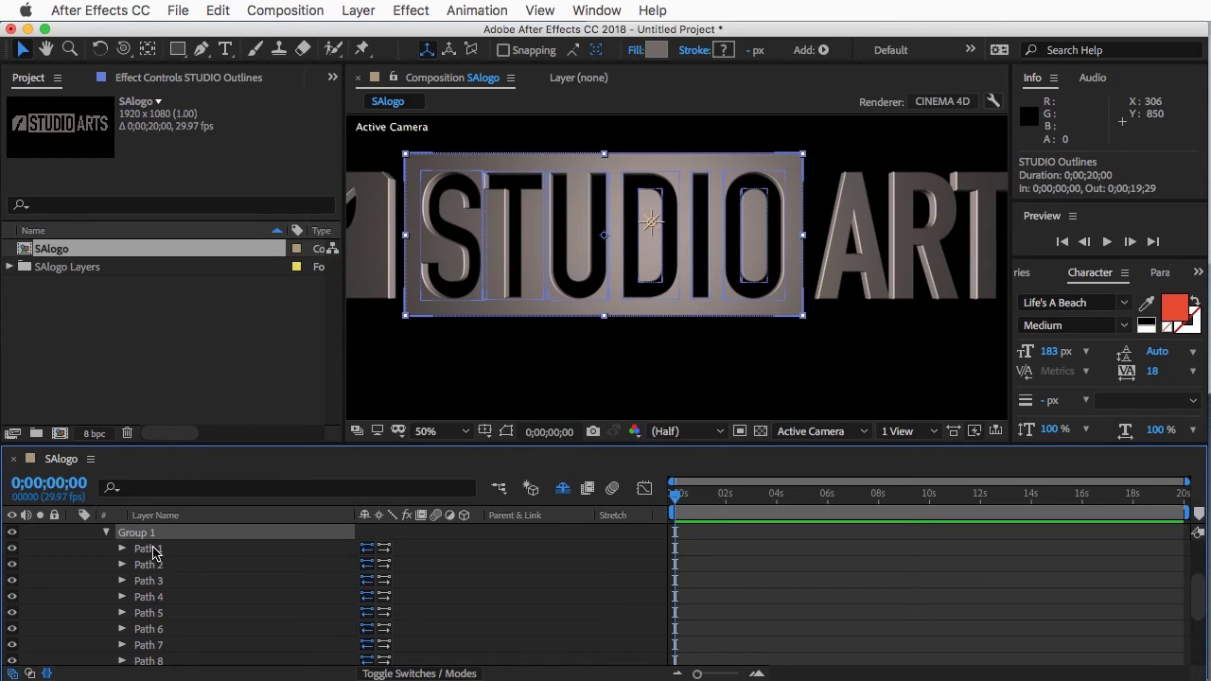
scroll(156, 587, "up", 4)
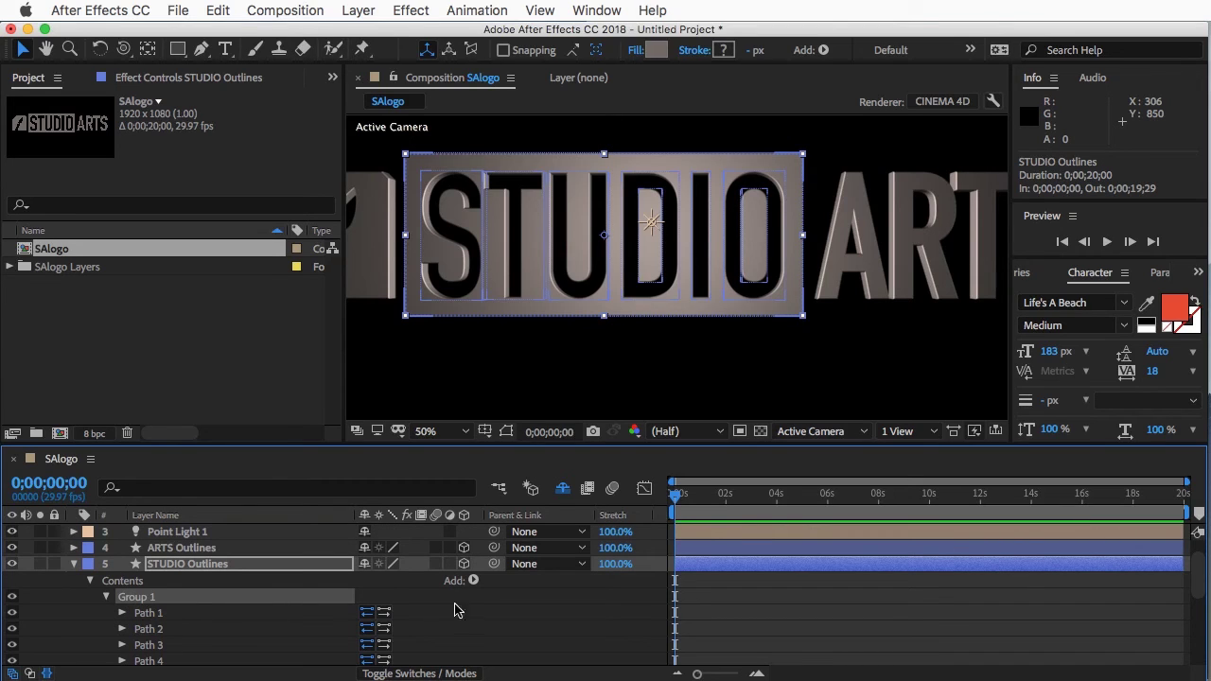
Add a Bevel Specular Intensity property to Group 1 of STUDIO Outlines, set it to 100%, and collapse the layer
left_click(474, 581)
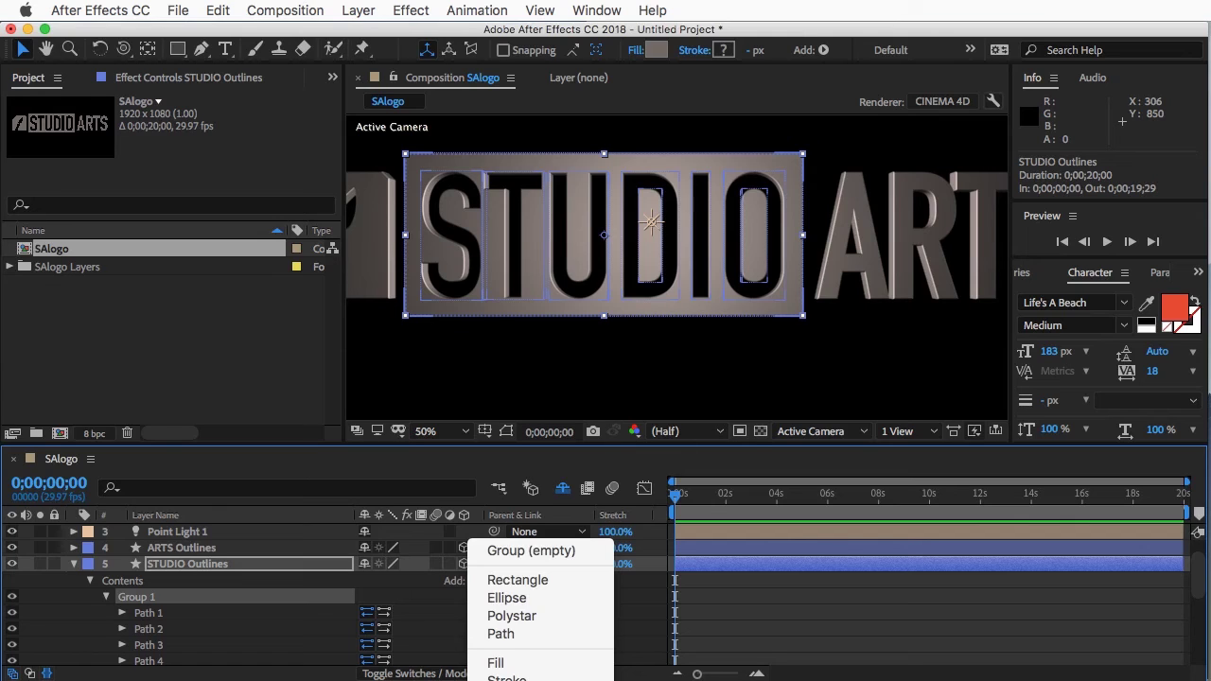
left_click(530, 678)
scroll(265, 643, "down", 2)
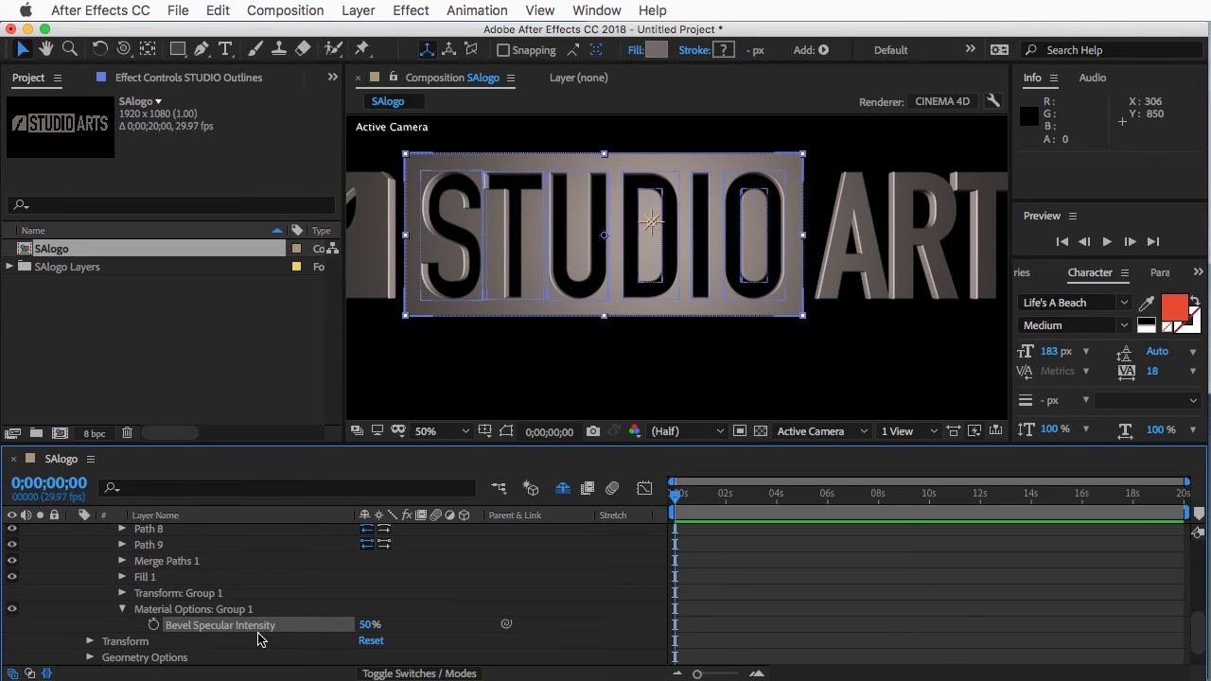
left_click_drag(366, 624, 433, 634)
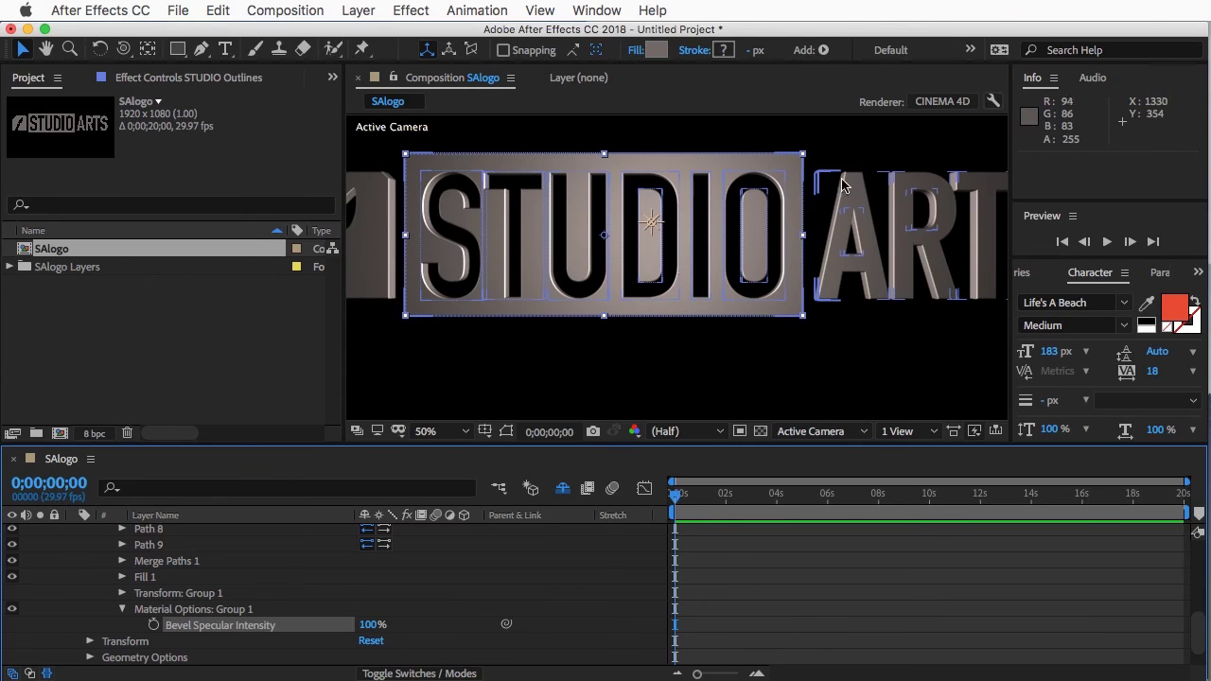
scroll(649, 271, "down", 2)
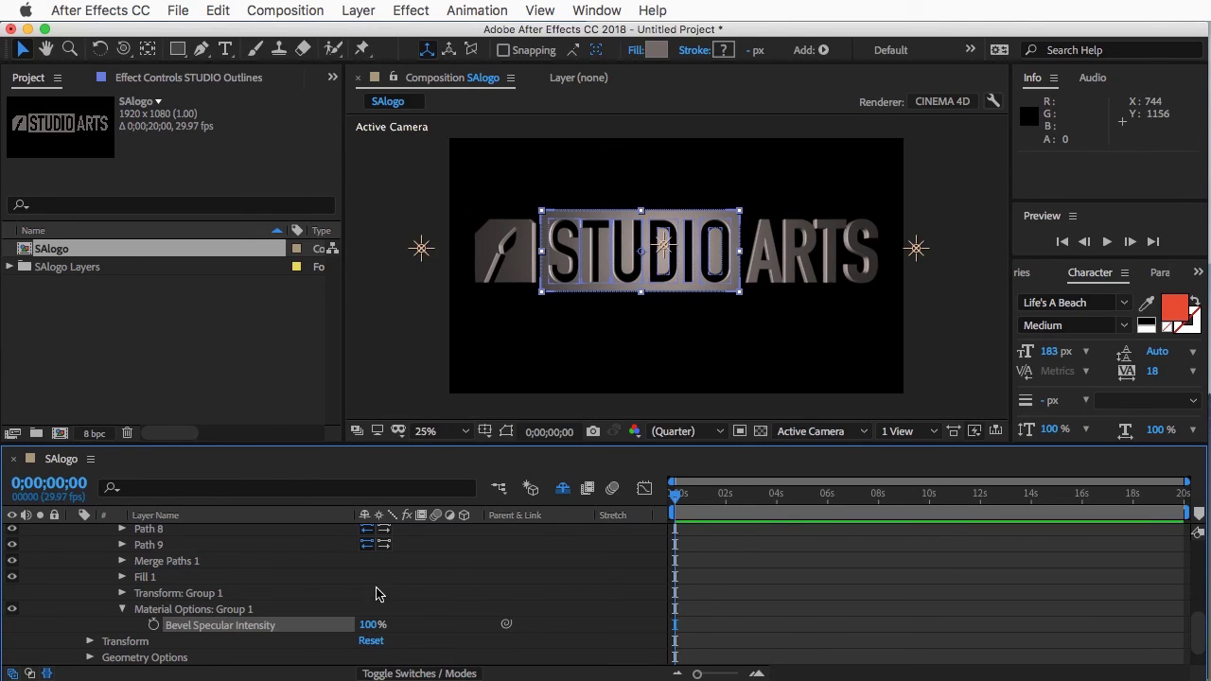
scroll(321, 606, "up", 6)
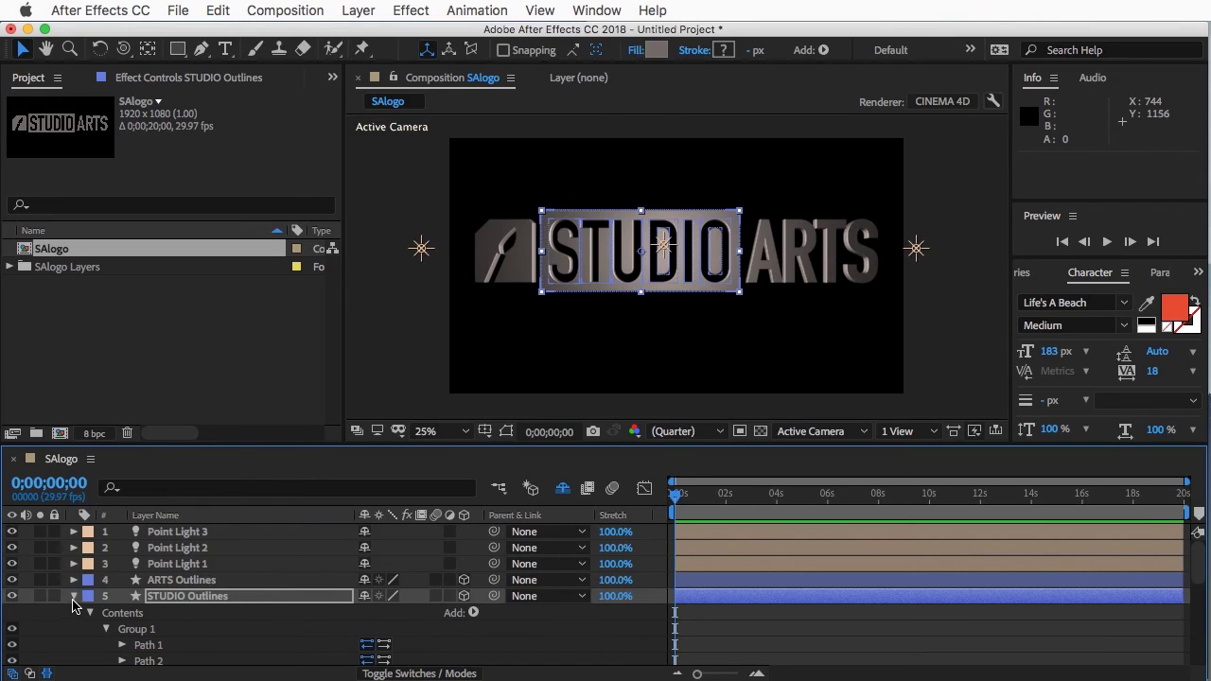
left_click(74, 597)
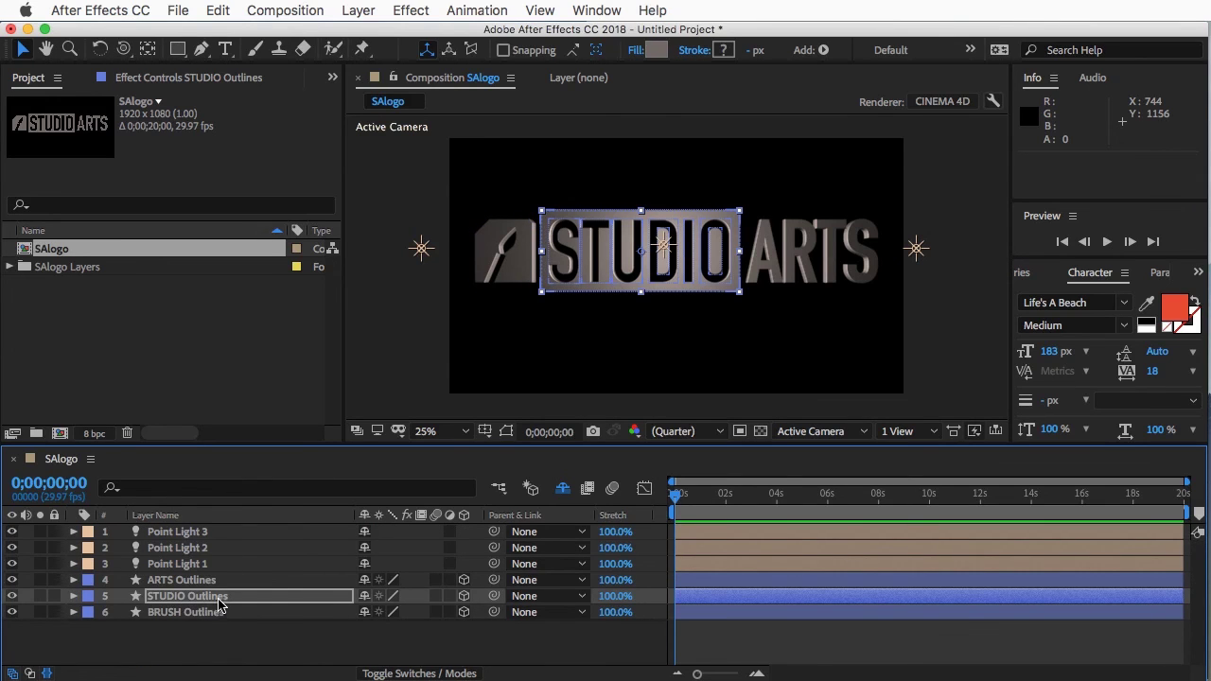
Reveal the shy source layers ARTS, STUDIO and BRUSH in the timeline, and hide After Effects to reach the Finder desktop
left_click(563, 489)
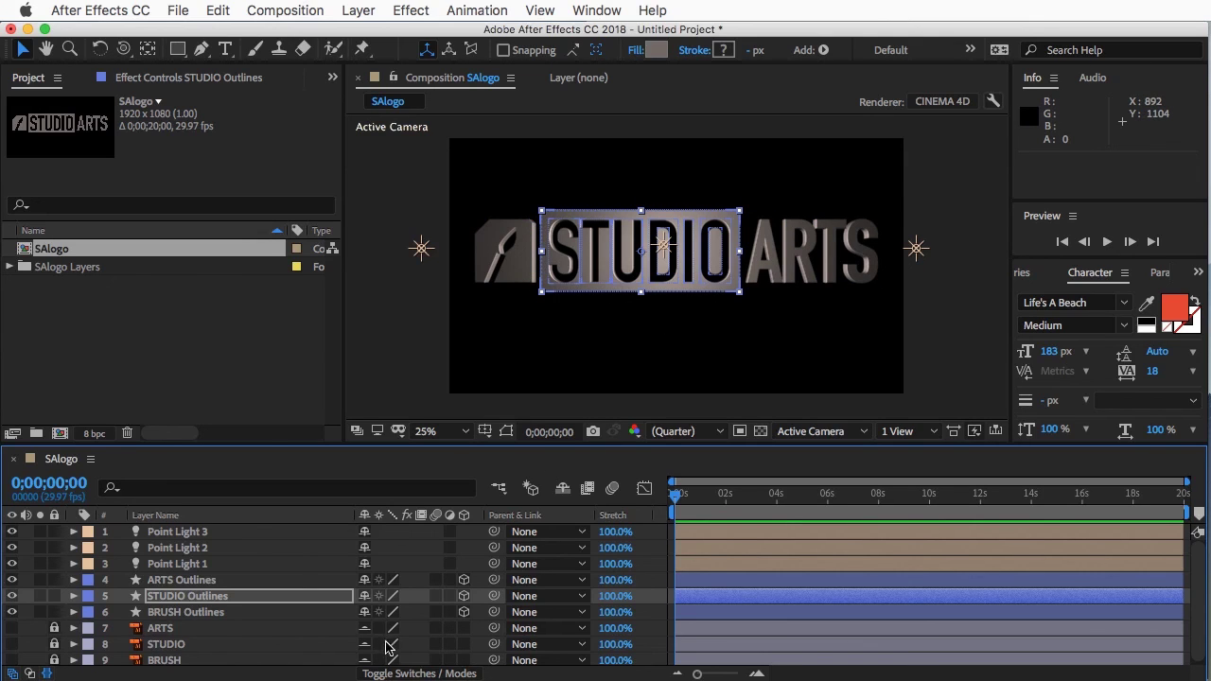
left_click(504, 616, "shift")
left_click(504, 614, "super")
key("super+h")
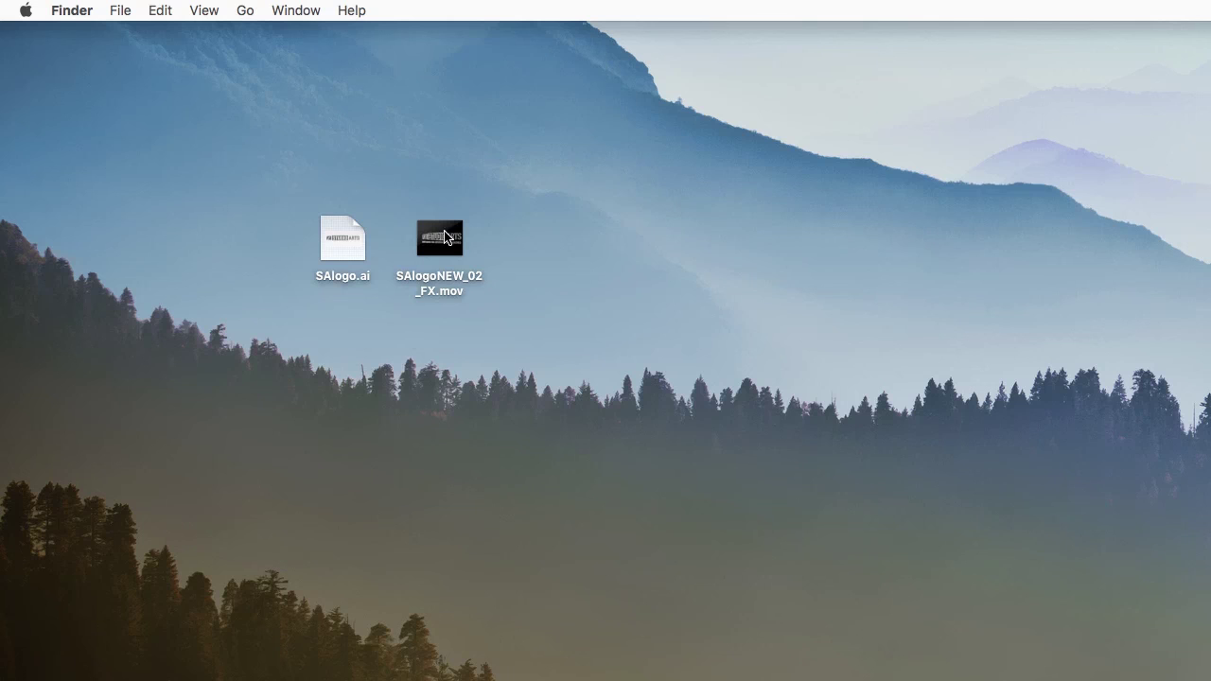